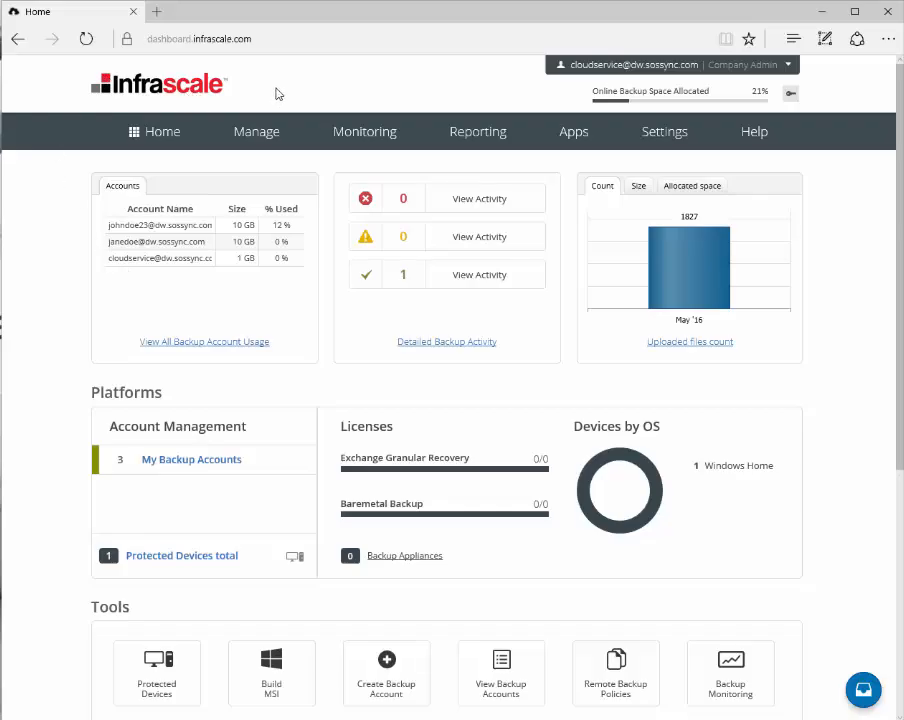
Open the Manage menu and switch the usage chart between its Size and Allocated space views
{"action": "left_click", "coordinate": [244, 130]}
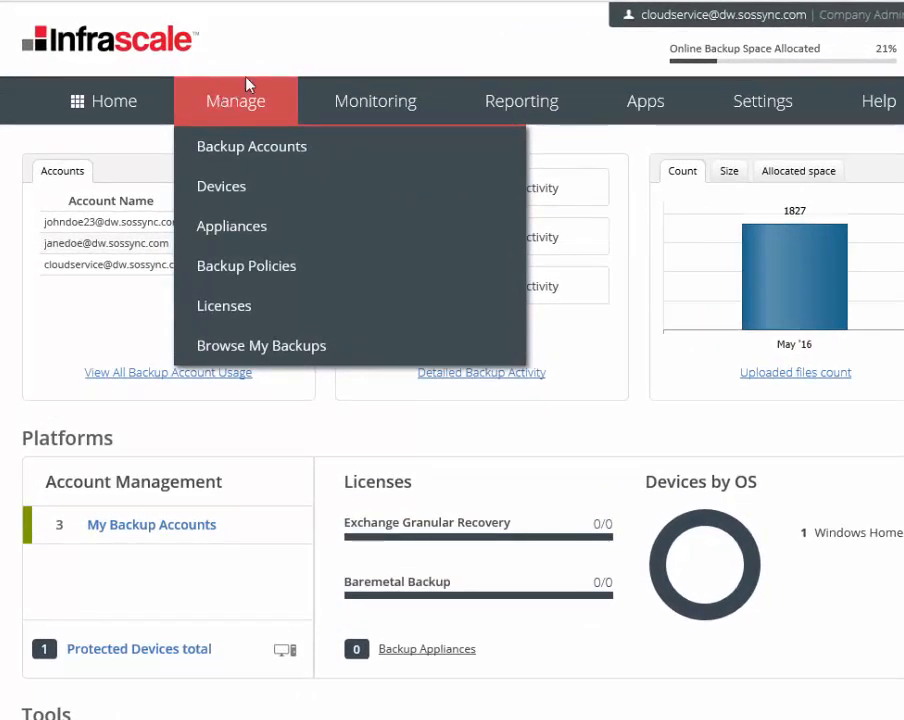
{"action": "mouse_move", "coordinate": [558, 95]}
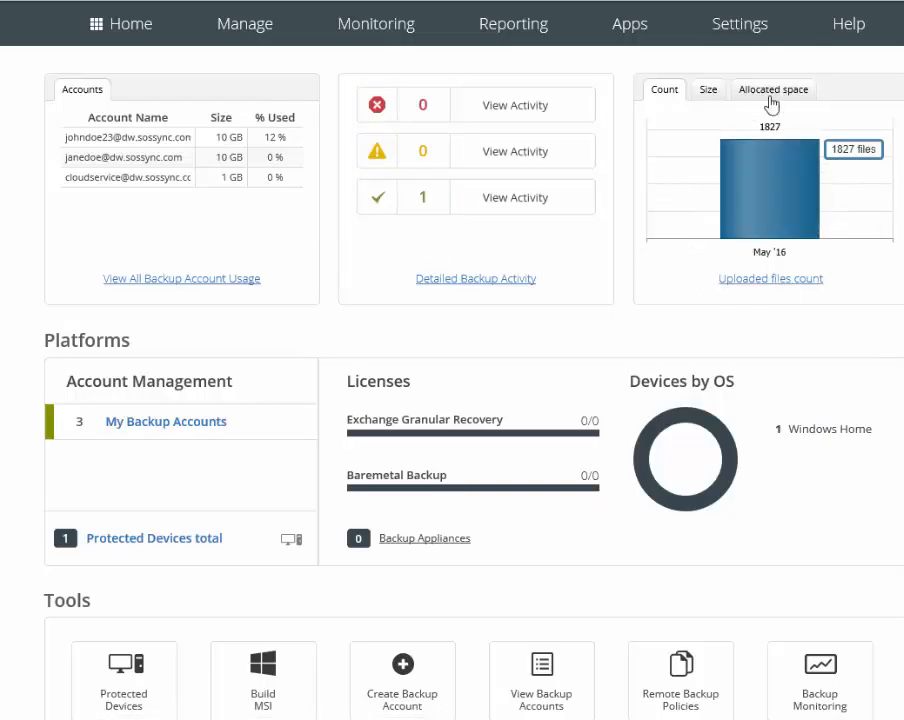
{"action": "left_click", "coordinate": [710, 91]}
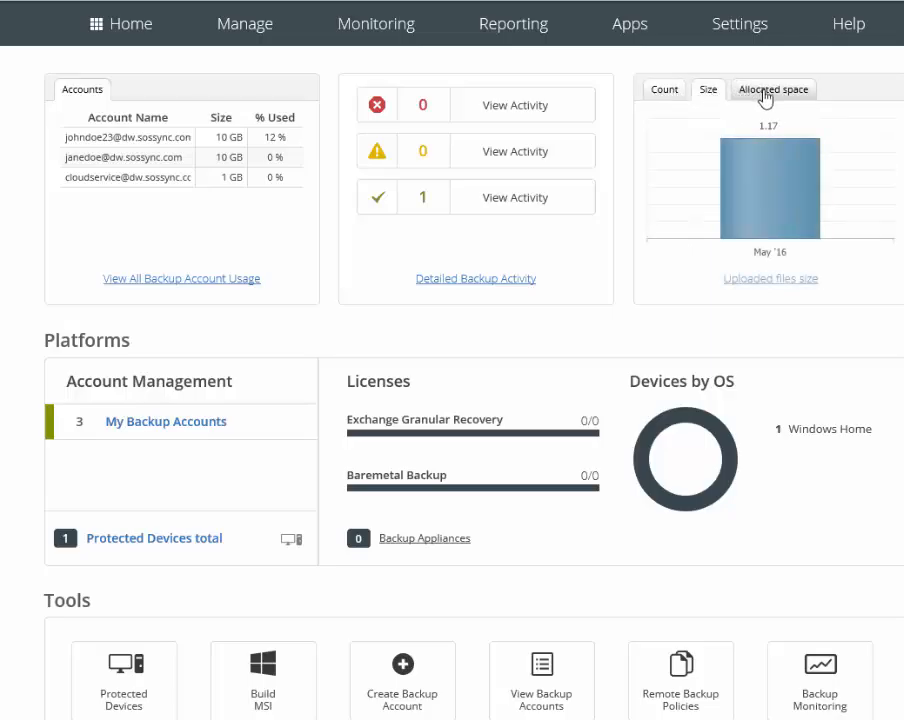
{"action": "left_click", "coordinate": [764, 92]}
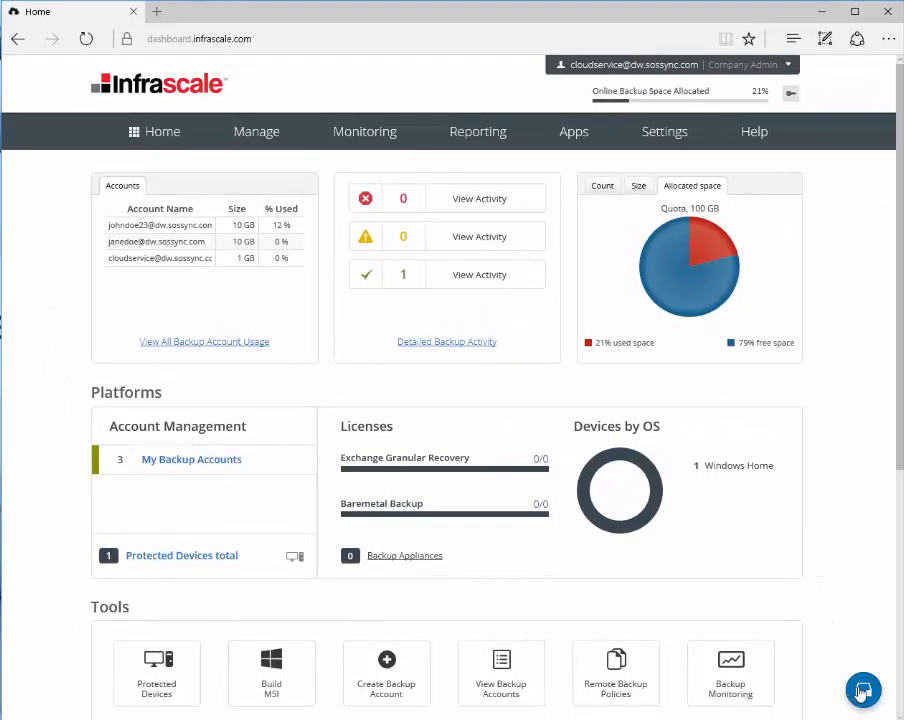
Open the Dashboard Team messages and read the monitoring and mass deployment tips
{"action": "left_click", "coordinate": [860, 690]}
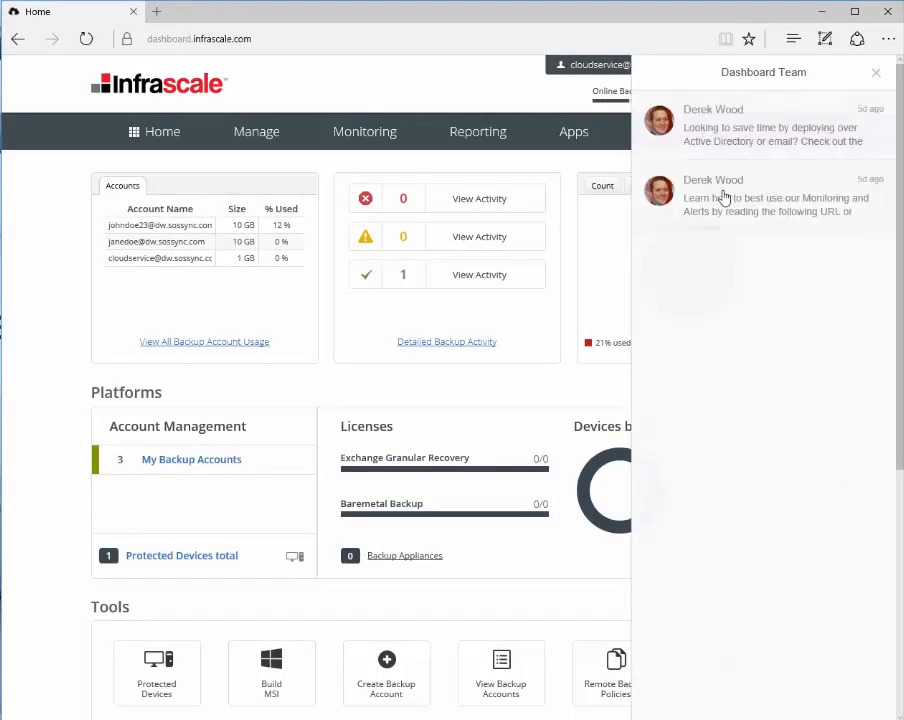
{"action": "left_click", "coordinate": [666, 197]}
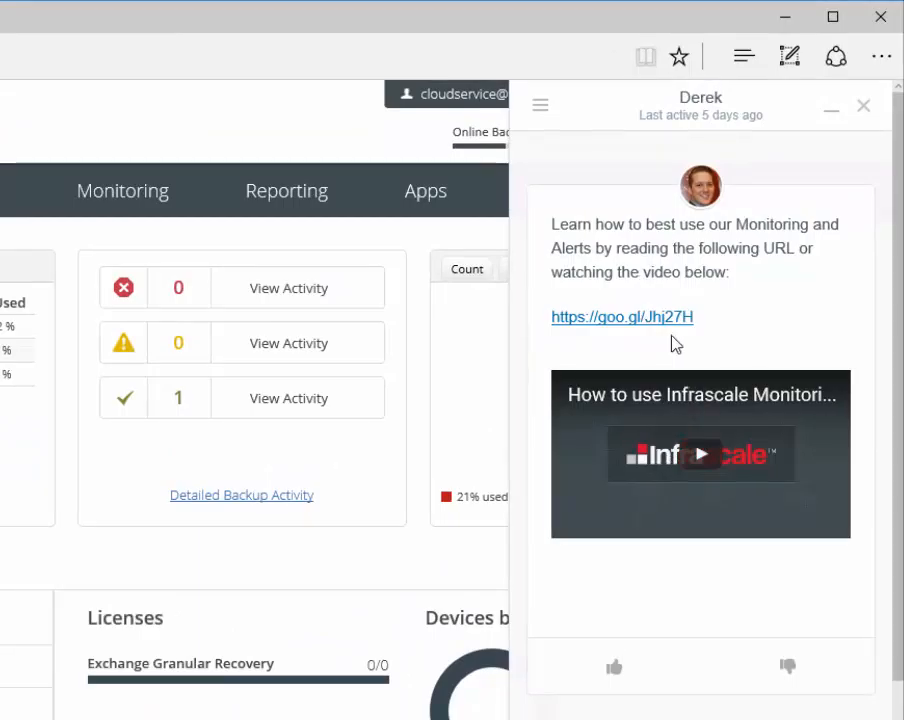
{"action": "left_click", "coordinate": [861, 107]}
{"action": "left_click", "coordinate": [757, 190]}
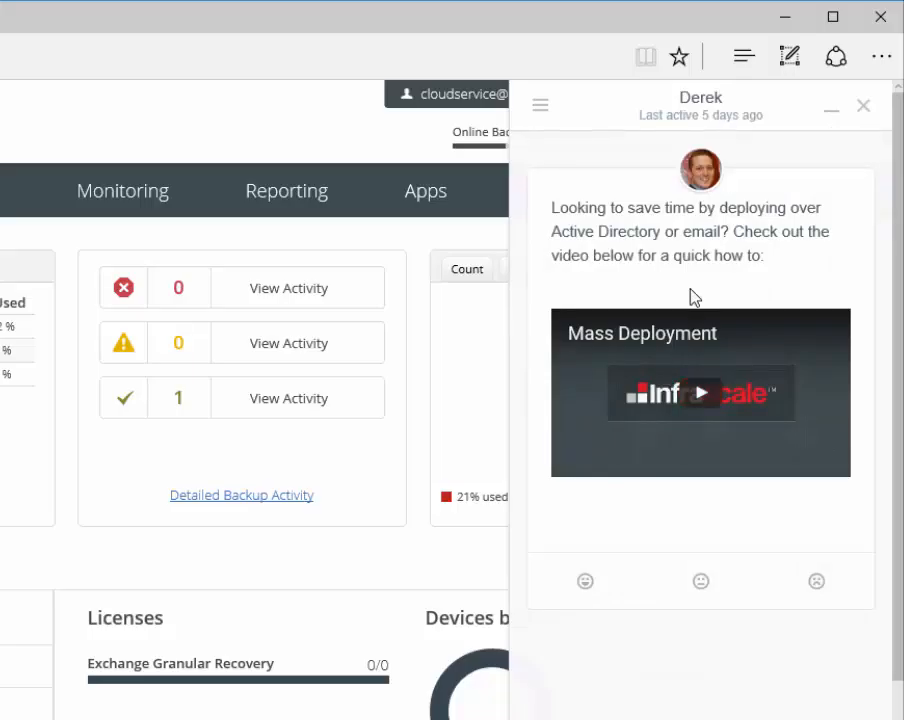
{"action": "left_click", "coordinate": [864, 106]}
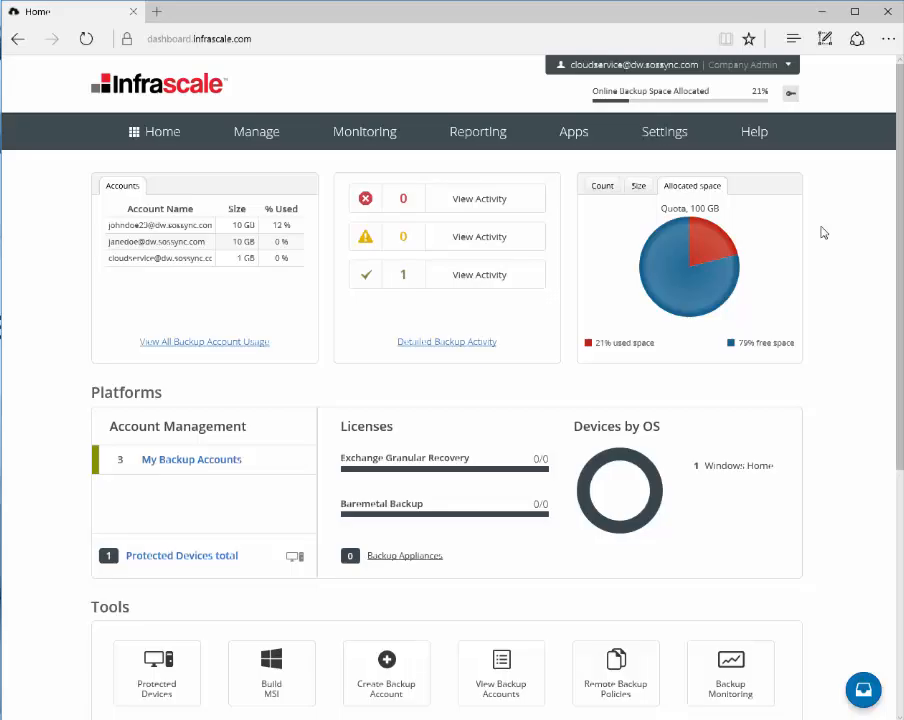
{"action": "left_click", "coordinate": [863, 690]}
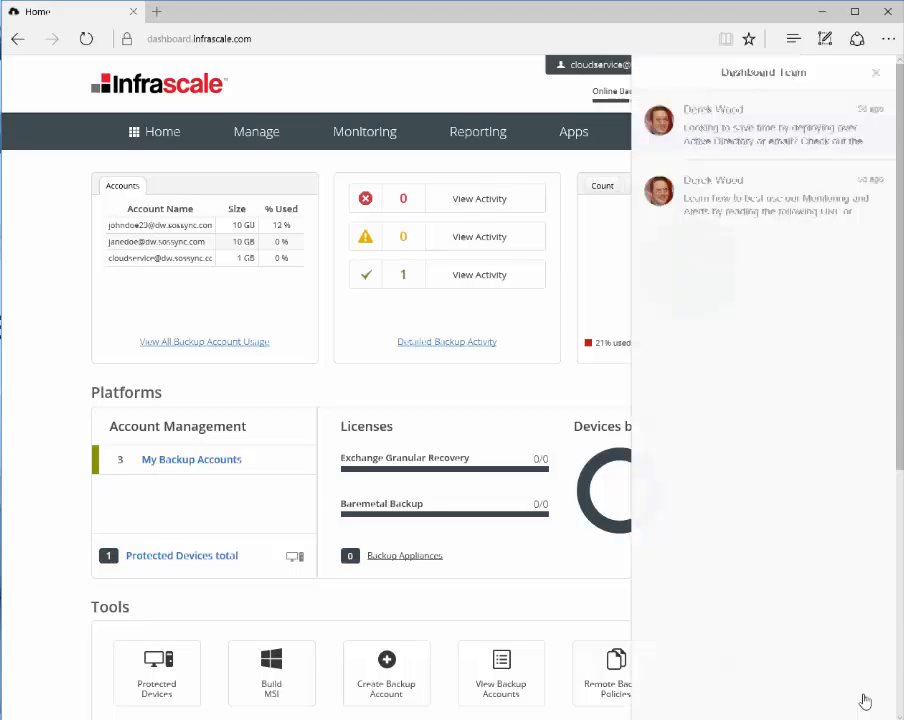
{"action": "left_click", "coordinate": [875, 73]}
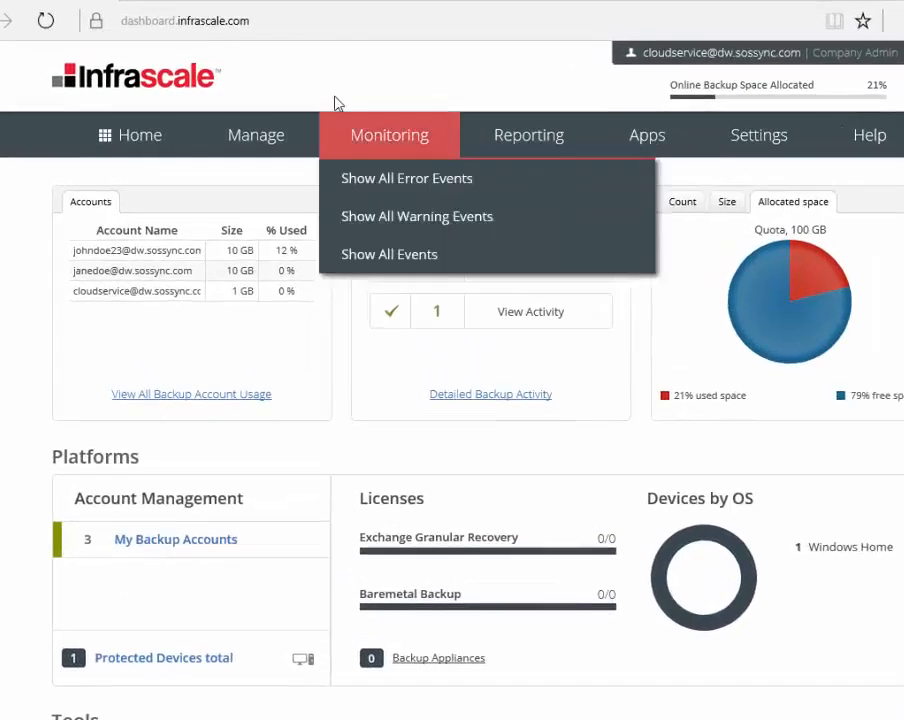
Examine the accounts list and the Support download links on the dashboard
{"action": "mouse_move", "coordinate": [246, 138]}
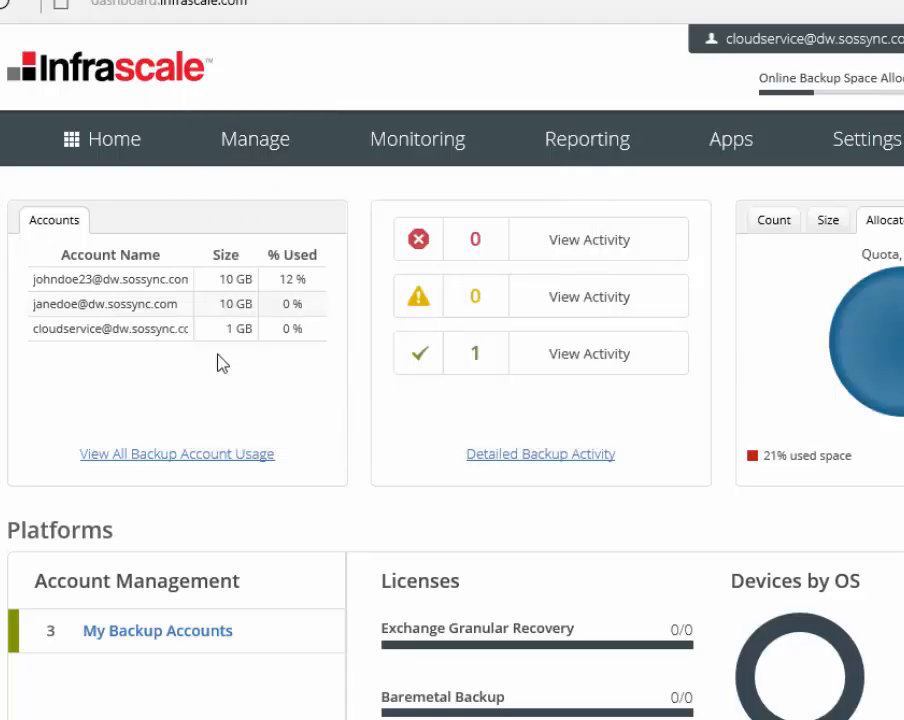
{"action": "mouse_move", "coordinate": [727, 140]}
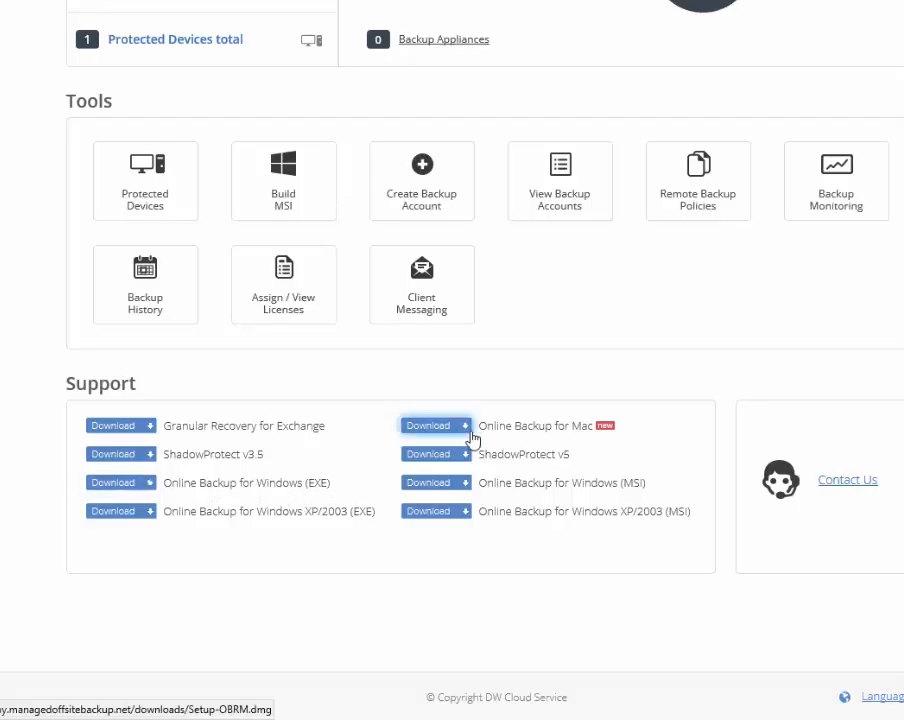
{"action": "scroll", "coordinate": [333, 567], "scroll_direction": "up", "scroll_amount": 5}
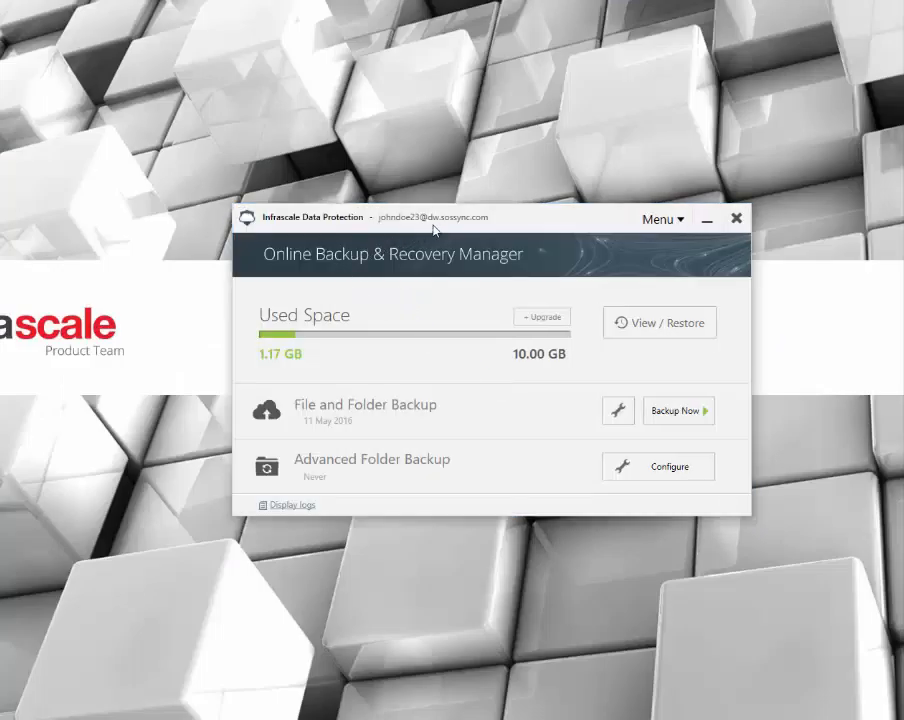
Open the File and Folder Backup settings in the Online Backup & Recovery Manager
{"action": "left_click_drag", "start_coordinate": [433, 230], "coordinate": [390, 186]}
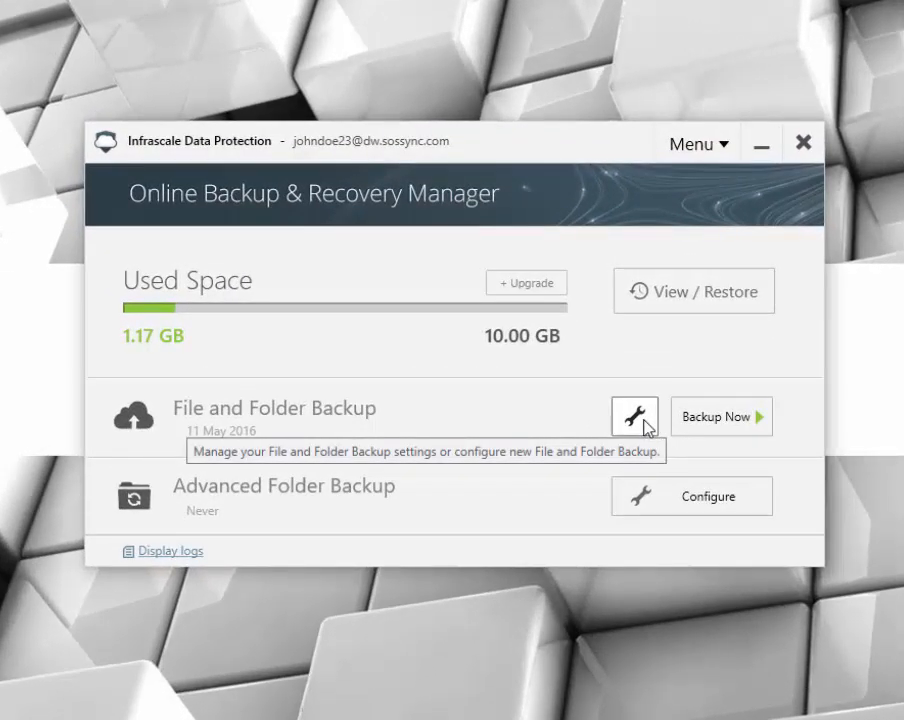
{"action": "left_click", "coordinate": [644, 426]}
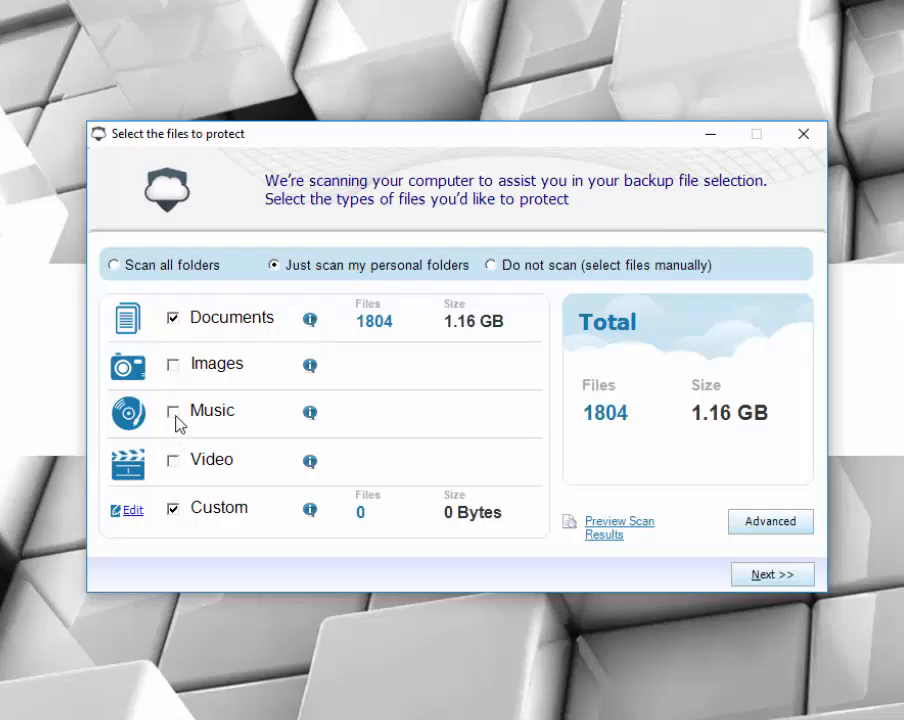
Scan all folders, keeping only Documents and Custom selected as file types, and continue
{"action": "left_click", "coordinate": [114, 271]}
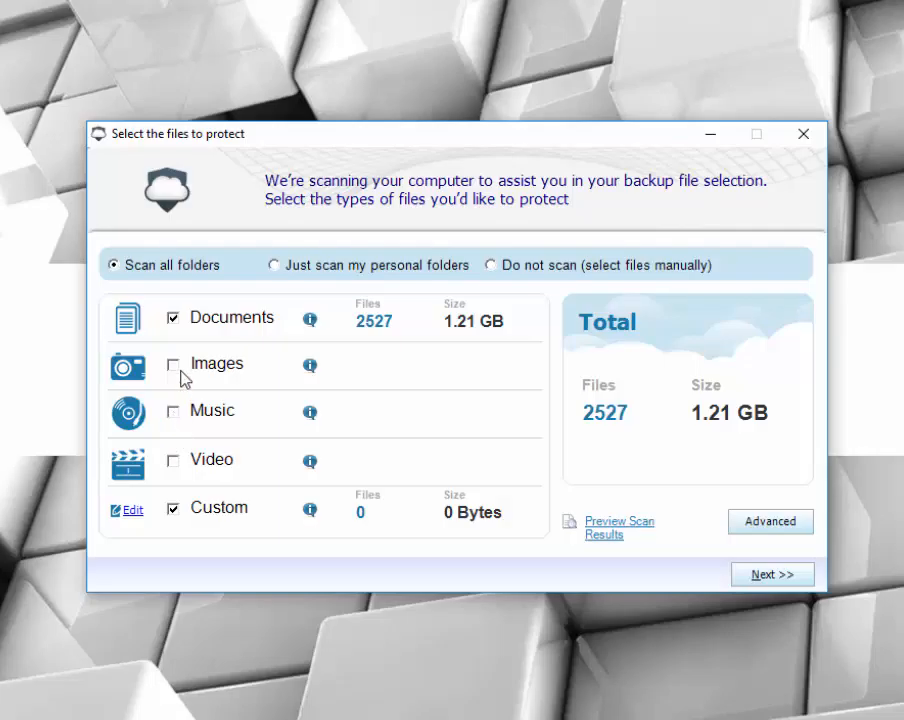
{"action": "left_click", "coordinate": [172, 462]}
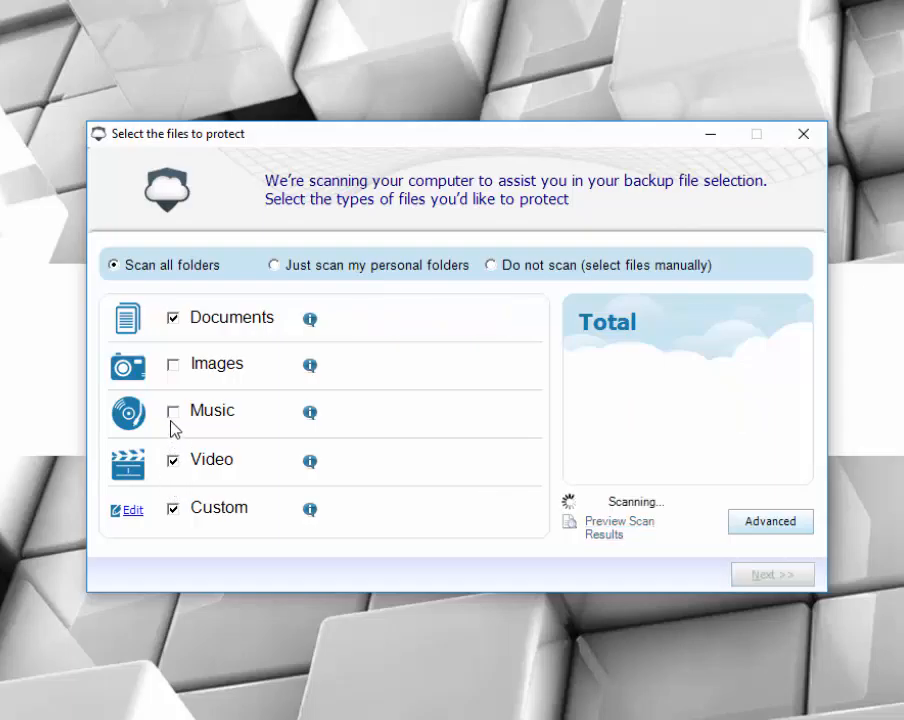
{"action": "left_click", "coordinate": [173, 366]}
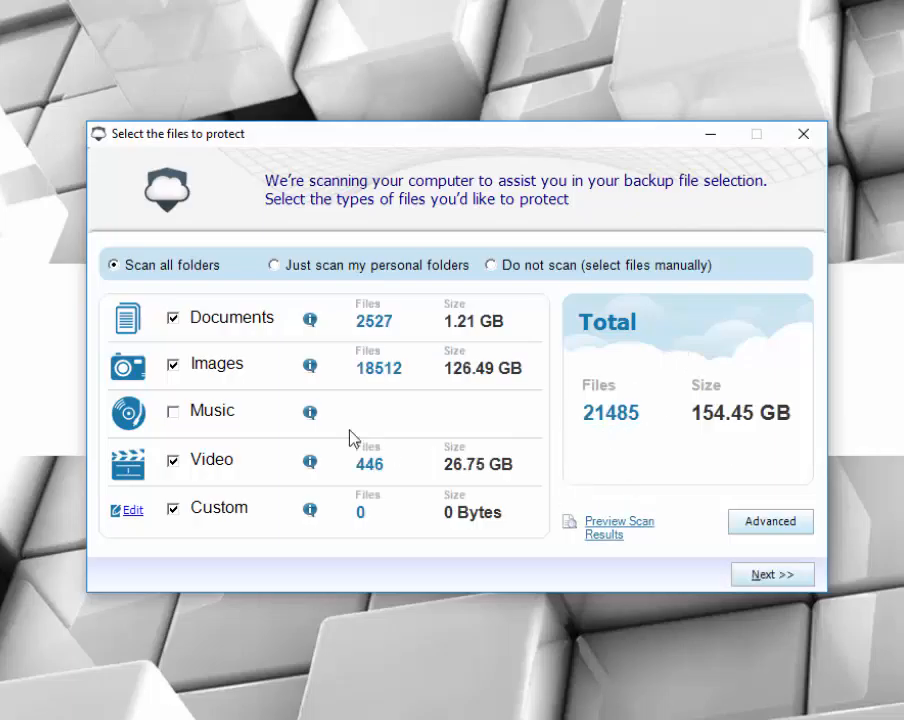
{"action": "left_click", "coordinate": [172, 367]}
{"action": "left_click", "coordinate": [178, 463]}
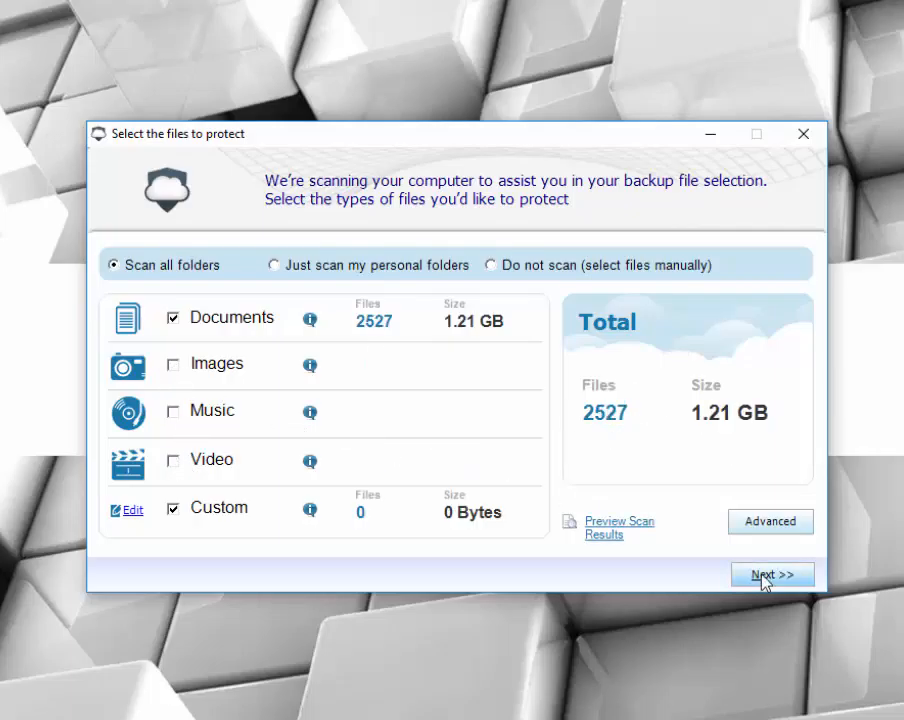
{"action": "left_click", "coordinate": [762, 576]}
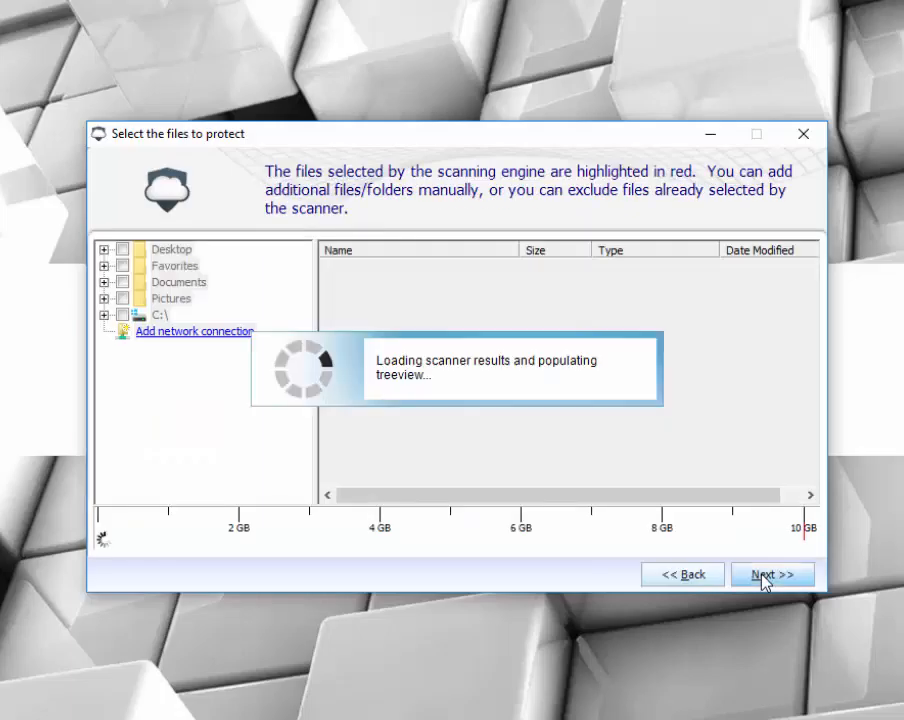
Browse the Documents and Pictures folders in the file selection tree
{"action": "left_click", "coordinate": [104, 266]}
{"action": "left_click", "coordinate": [104, 298]}
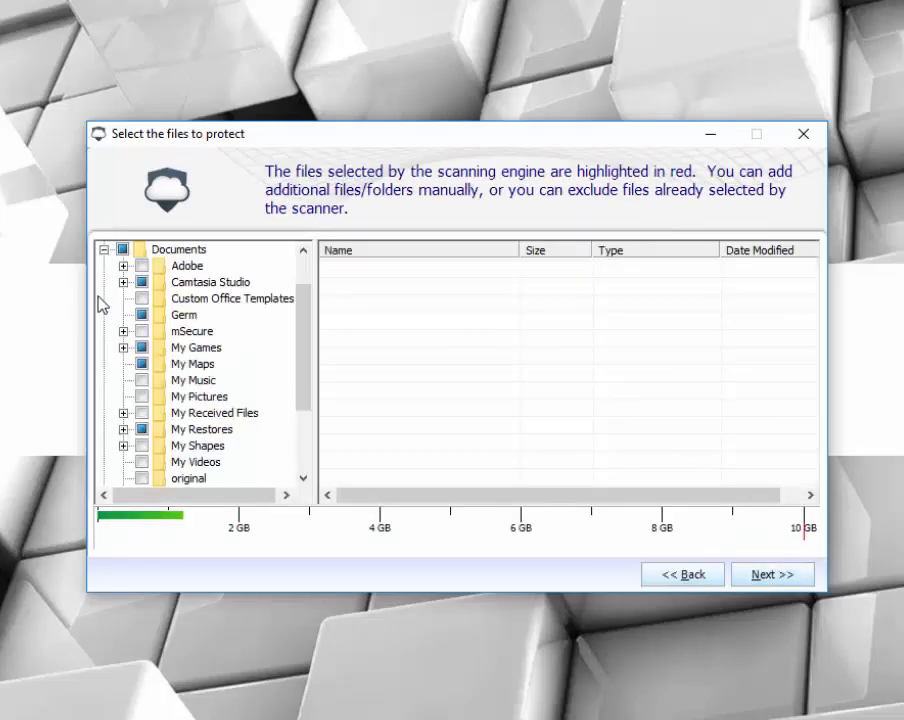
{"action": "left_click", "coordinate": [180, 282]}
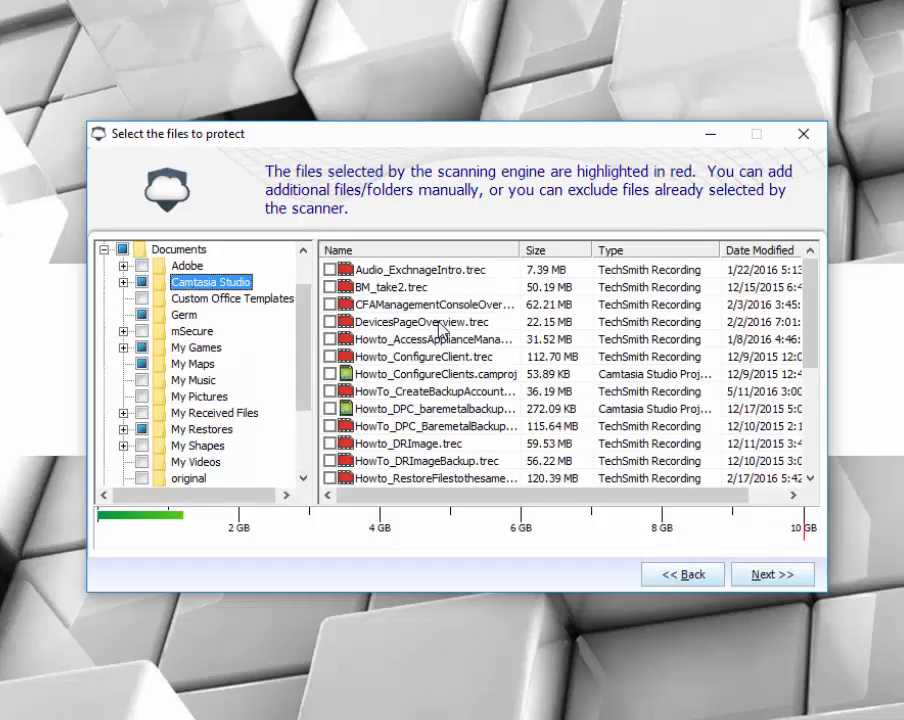
{"action": "scroll", "coordinate": [430, 325], "scroll_direction": "down", "scroll_amount": 5}
{"action": "scroll", "coordinate": [440, 328], "scroll_direction": "up", "scroll_amount": 4}
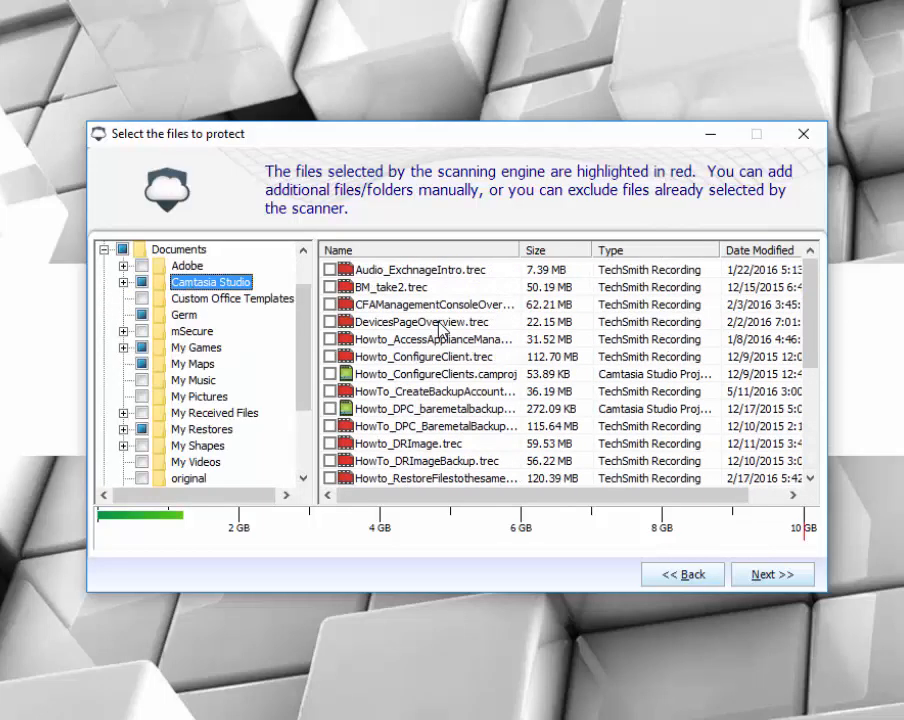
{"action": "left_click", "coordinate": [123, 282]}
{"action": "left_click", "coordinate": [104, 249]}
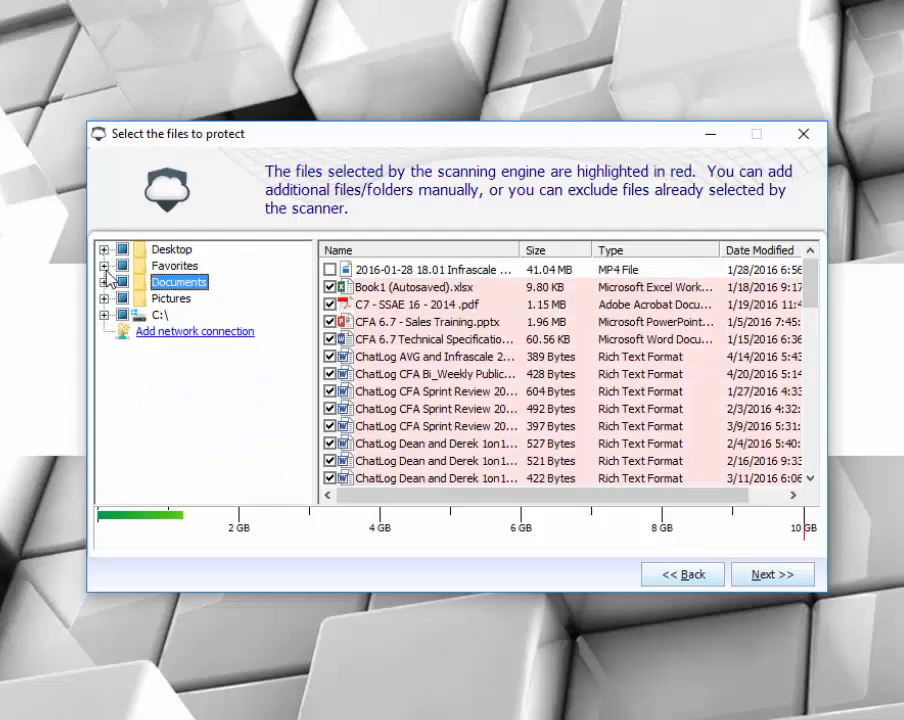
{"action": "left_click", "coordinate": [104, 314]}
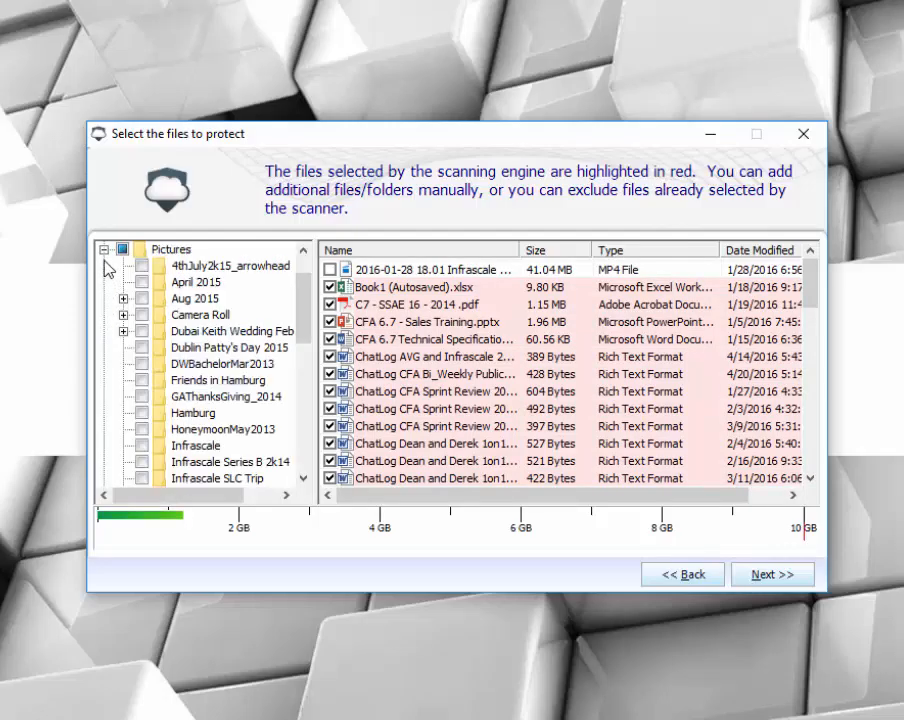
{"action": "left_click", "coordinate": [105, 255]}
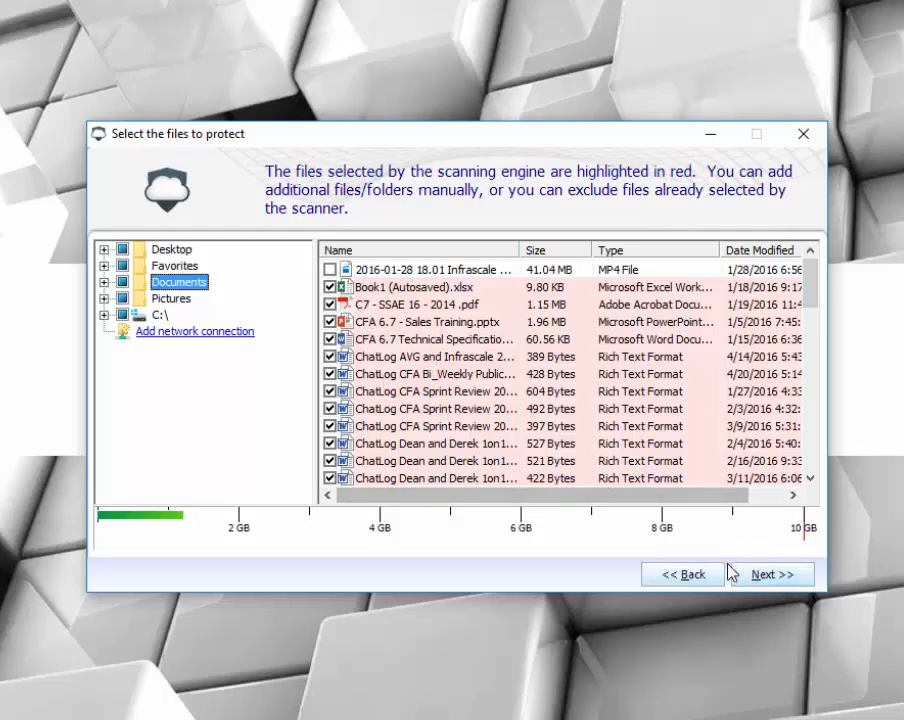
Continue to the schedule page and enable backing up even when the Windows user is not logged on
{"action": "left_click", "coordinate": [768, 576]}
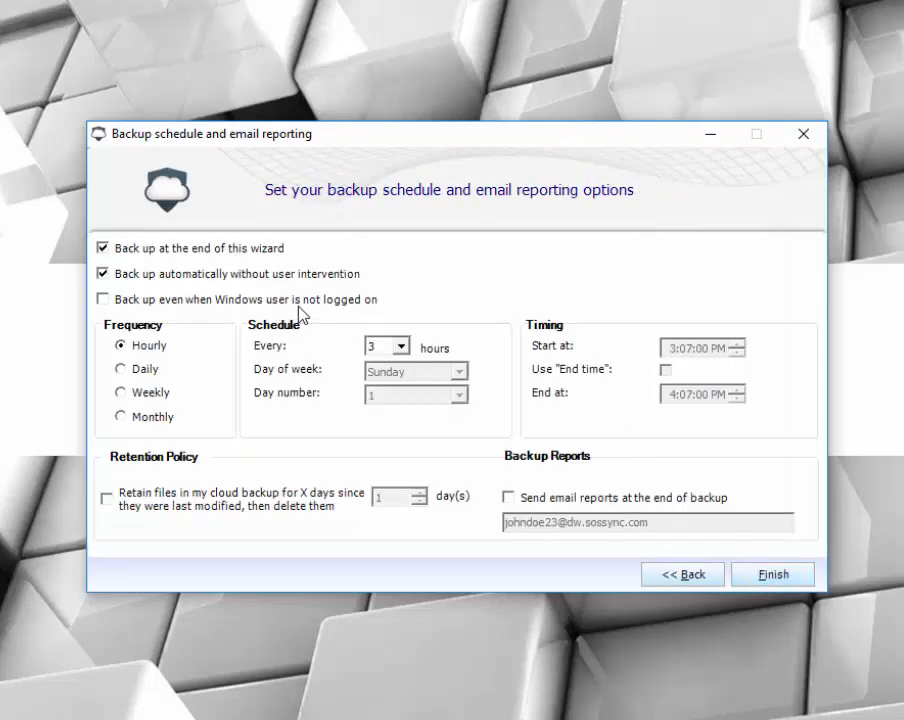
{"action": "left_click", "coordinate": [102, 299]}
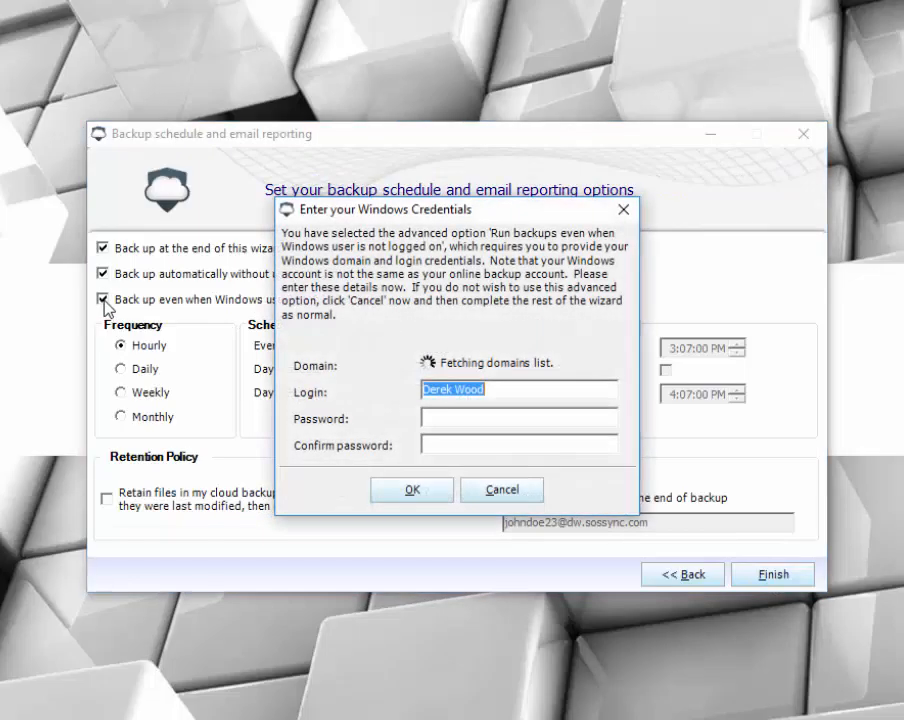
Enter and confirm the Windows account password, then accept the credentials
{"action": "left_click", "coordinate": [486, 416]}
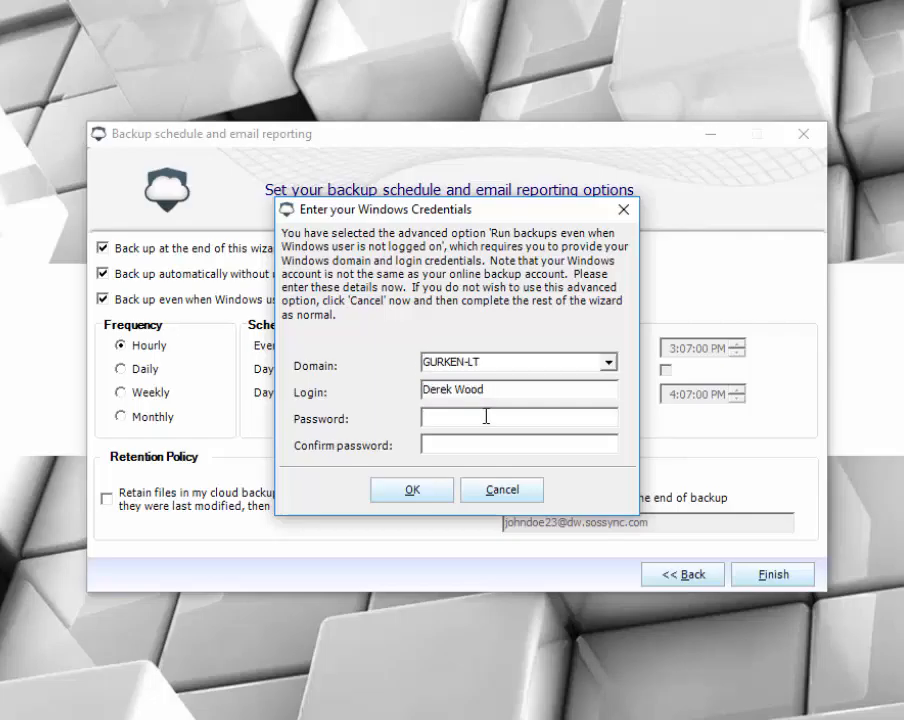
{"action": "type", "text": "***"}
{"action": "type", "text": "****"}
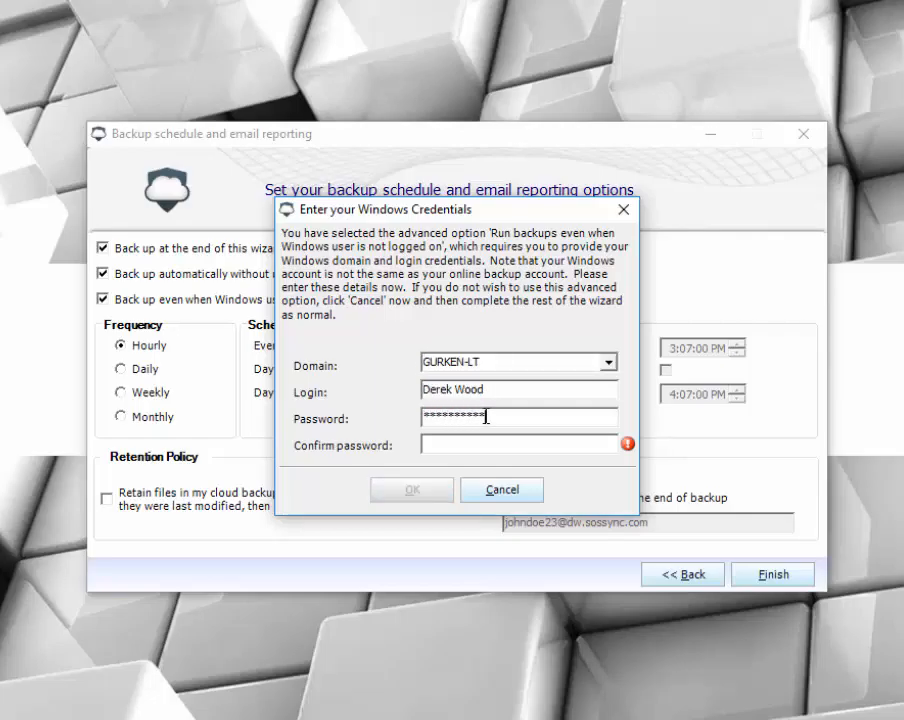
{"action": "key", "text": "BackSpace"}
{"action": "key", "text": "BackSpace"}
{"action": "key", "text": "BackSpace"}
{"action": "key", "text": "BackSpace"}
{"action": "key", "text": "BackSpace"}
{"action": "key", "text": "BackSpace"}
{"action": "key", "text": "BackSpace"}
{"action": "key", "text": "BackSpace"}
{"action": "key", "text": "BackSpace"}
{"action": "key", "text": "BackSpace"}
{"action": "key", "text": "BackSpace"}
{"action": "key", "text": "BackSpace"}
{"action": "key", "text": "BackSpace"}
{"action": "type", "text": "*********"}
{"action": "type", "text": "******"}
{"action": "key", "text": "Tab"}
{"action": "type", "text": "***************"}
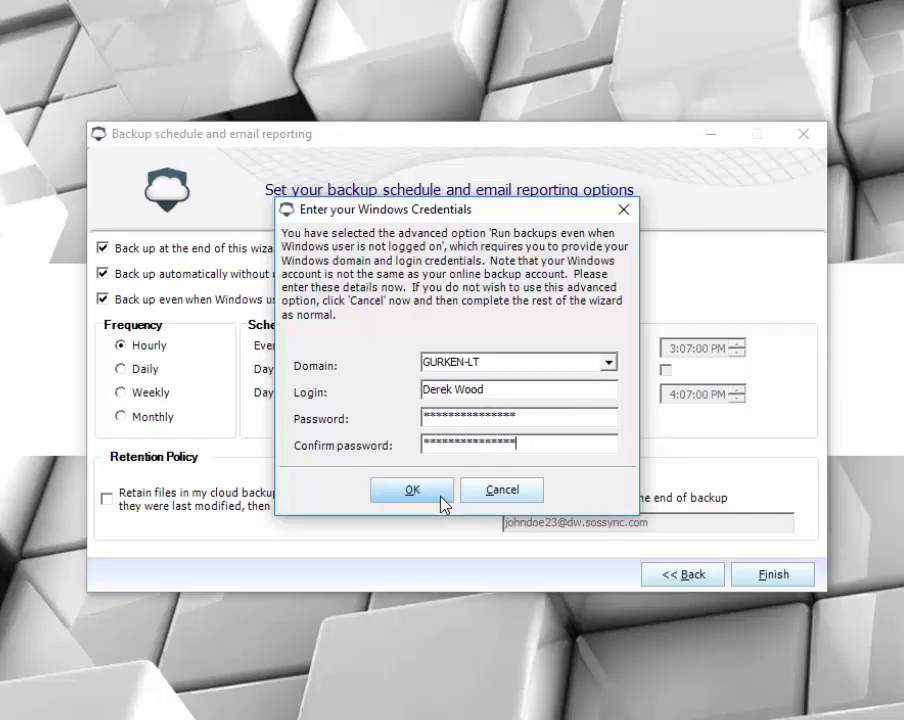
{"action": "left_click", "coordinate": [443, 505]}
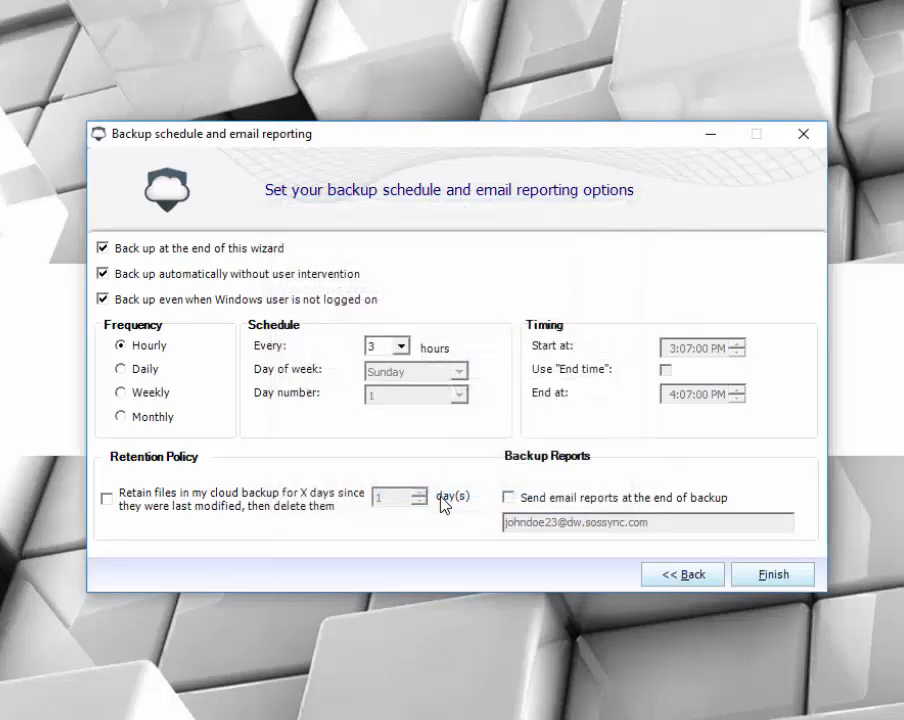
Set the hourly schedule to run every 2 hours and finish the wizard
{"action": "left_click", "coordinate": [401, 347]}
{"action": "left_click", "coordinate": [402, 367]}
{"action": "left_click", "coordinate": [402, 367]}
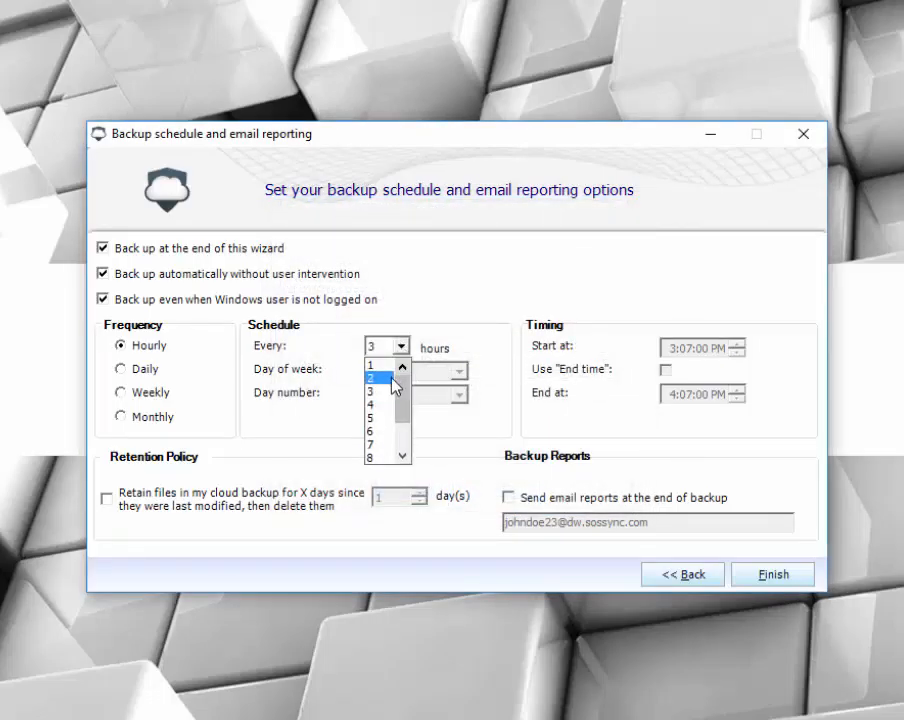
{"action": "left_click", "coordinate": [391, 381]}
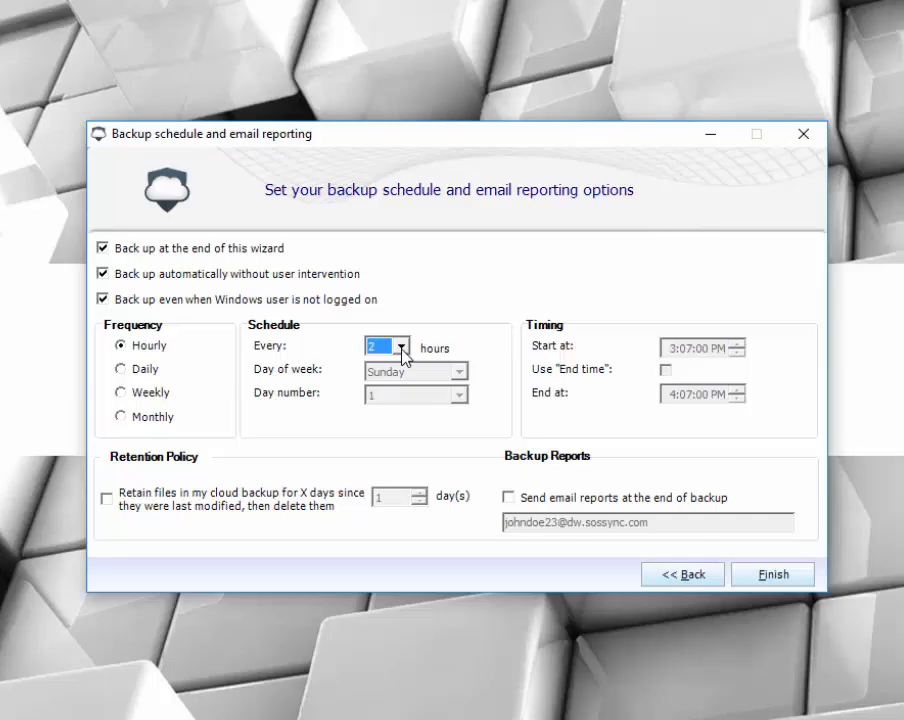
{"action": "left_click", "coordinate": [776, 574]}
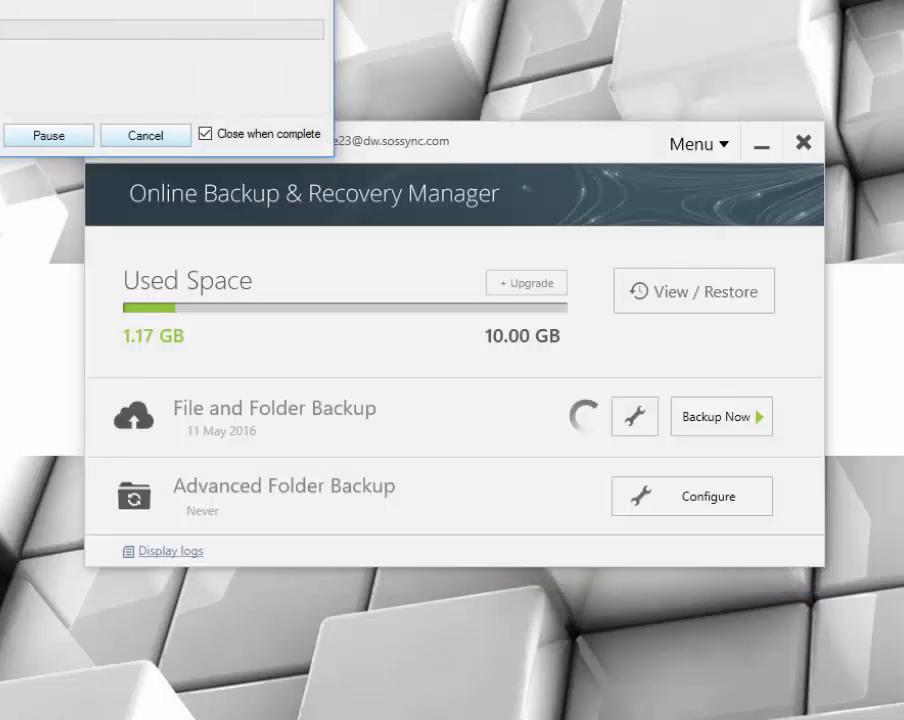
{"action": "left_click_drag", "start_coordinate": [120, 0], "coordinate": [615, 131]}
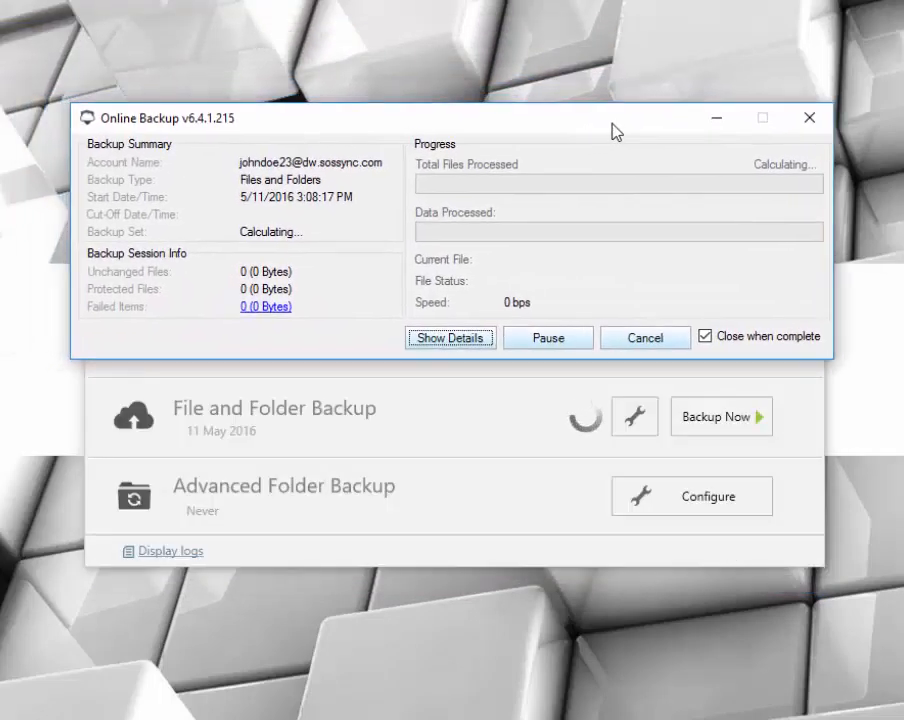
Show the running backup's session details, then minimize the progress window
{"action": "left_click", "coordinate": [462, 344]}
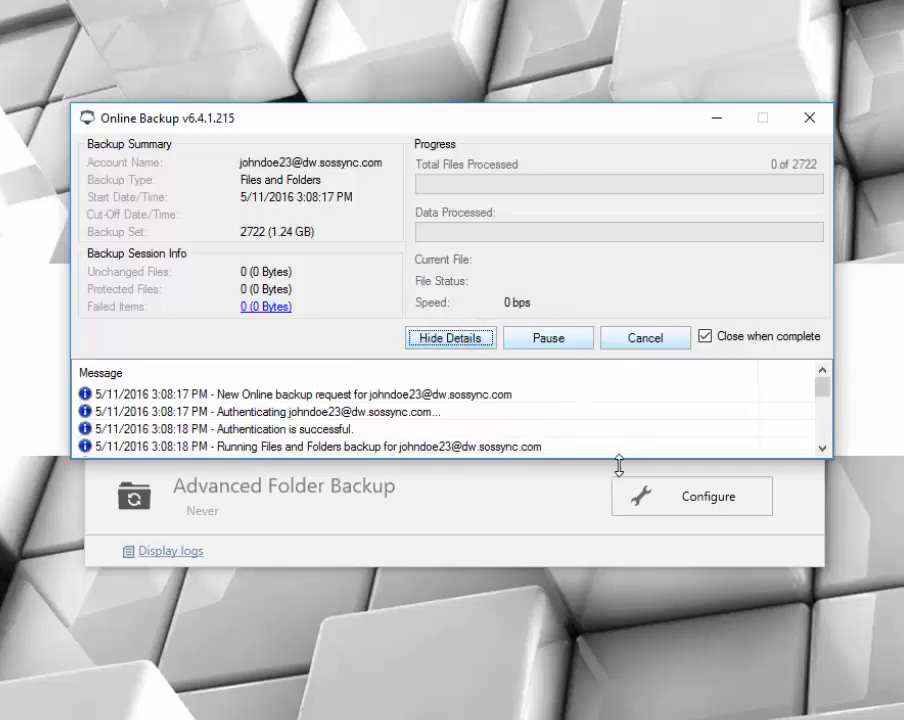
{"action": "left_click", "coordinate": [720, 119]}
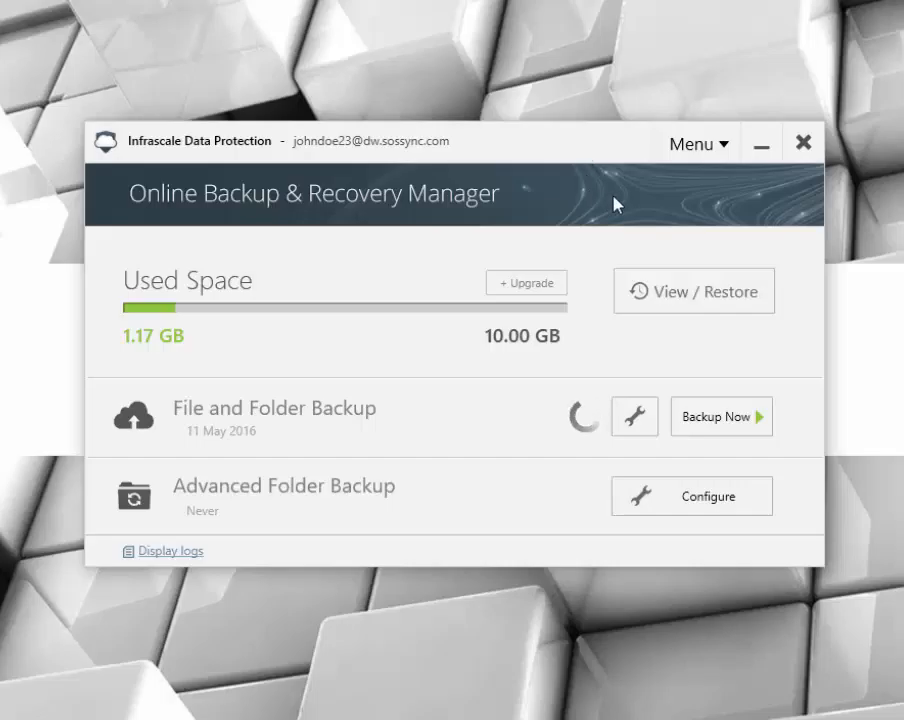
Open View / Restore and expand the backed-up C: drive tree to the user's Desktop folder
{"action": "left_click", "coordinate": [688, 305]}
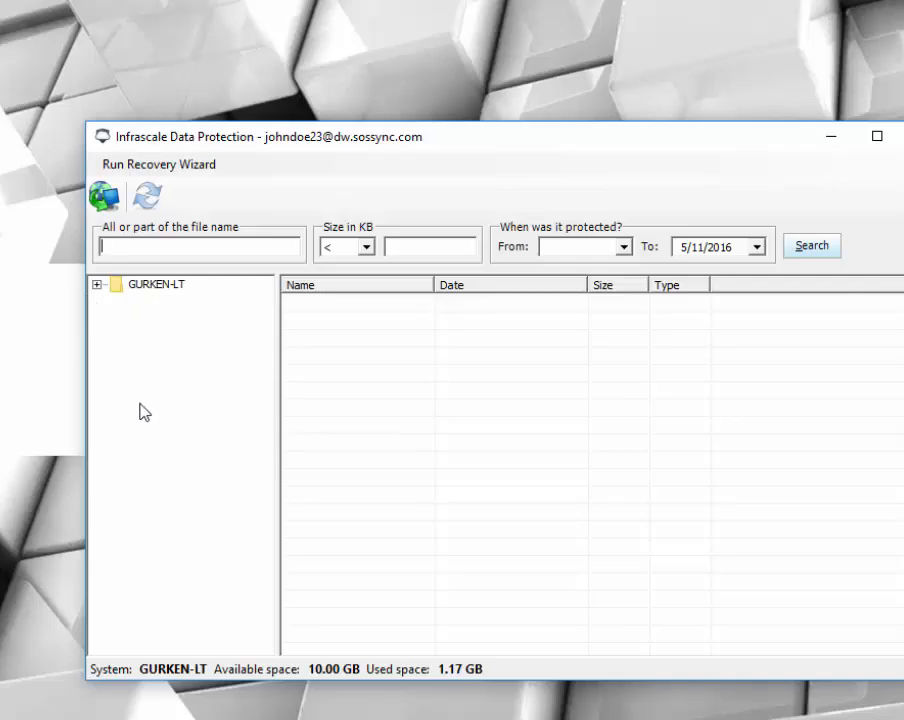
{"action": "left_click", "coordinate": [96, 285]}
{"action": "left_click", "coordinate": [116, 301]}
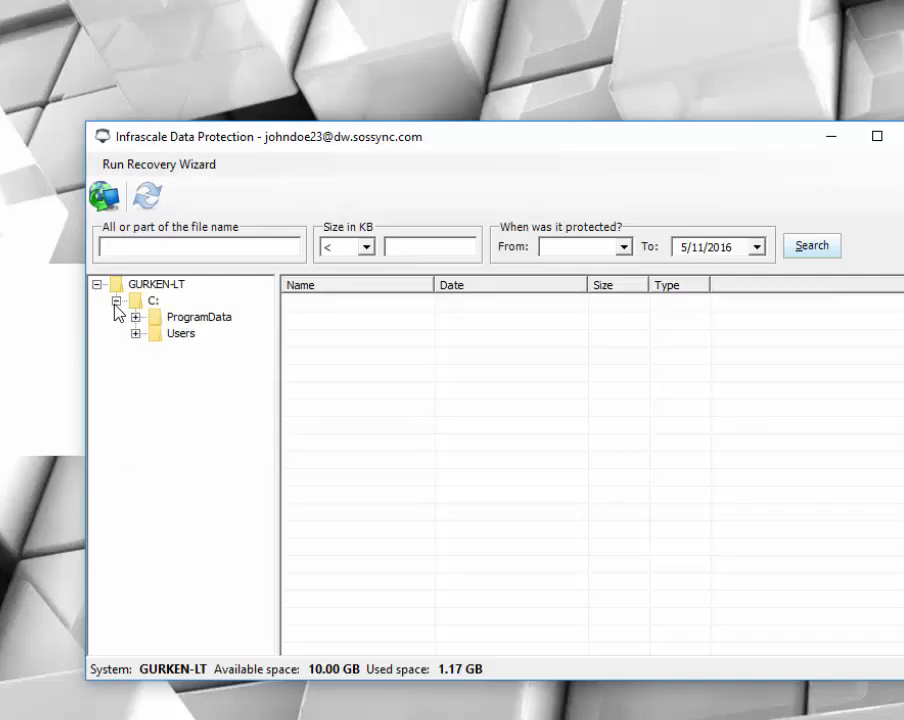
{"action": "left_click", "coordinate": [134, 333]}
{"action": "left_click", "coordinate": [154, 350]}
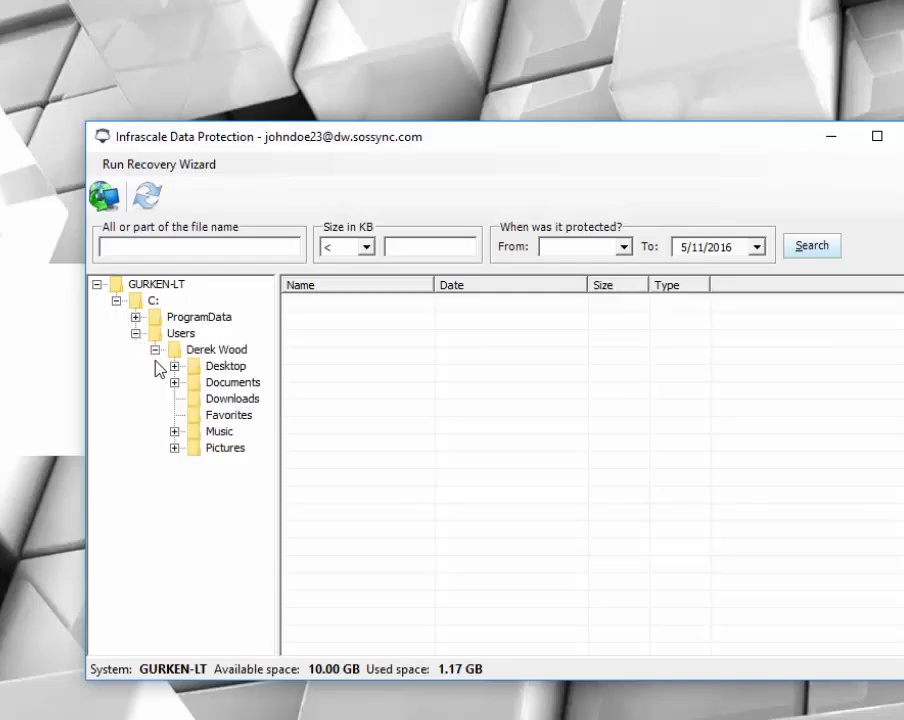
{"action": "left_click", "coordinate": [214, 370]}
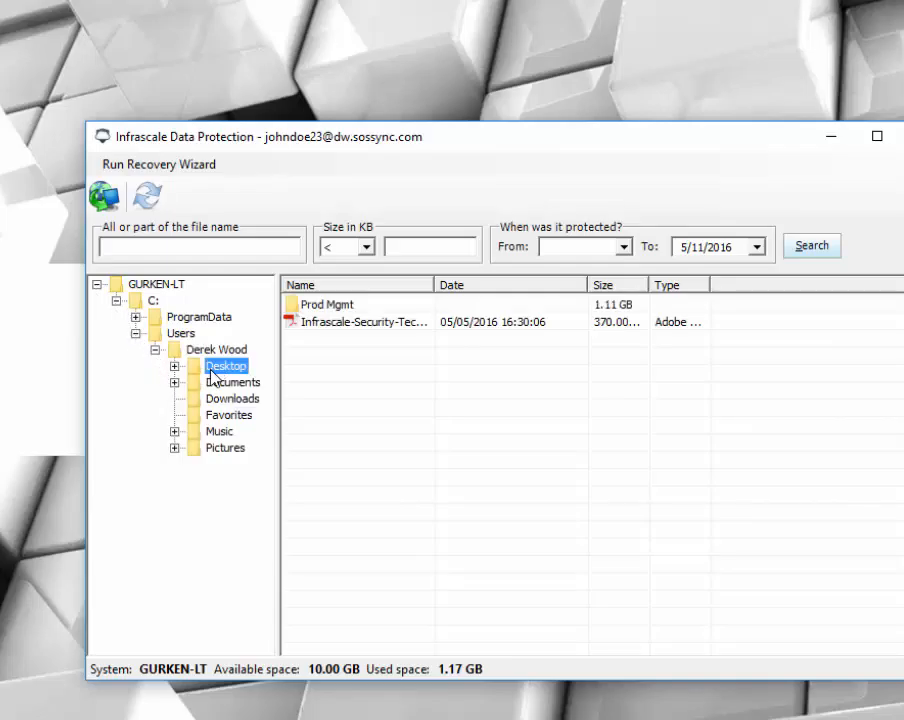
Recover the Infrascale-Security-Technology-Brief PDF to a new location, the Desktop, keeping the original path included
{"action": "left_click", "coordinate": [300, 322]}
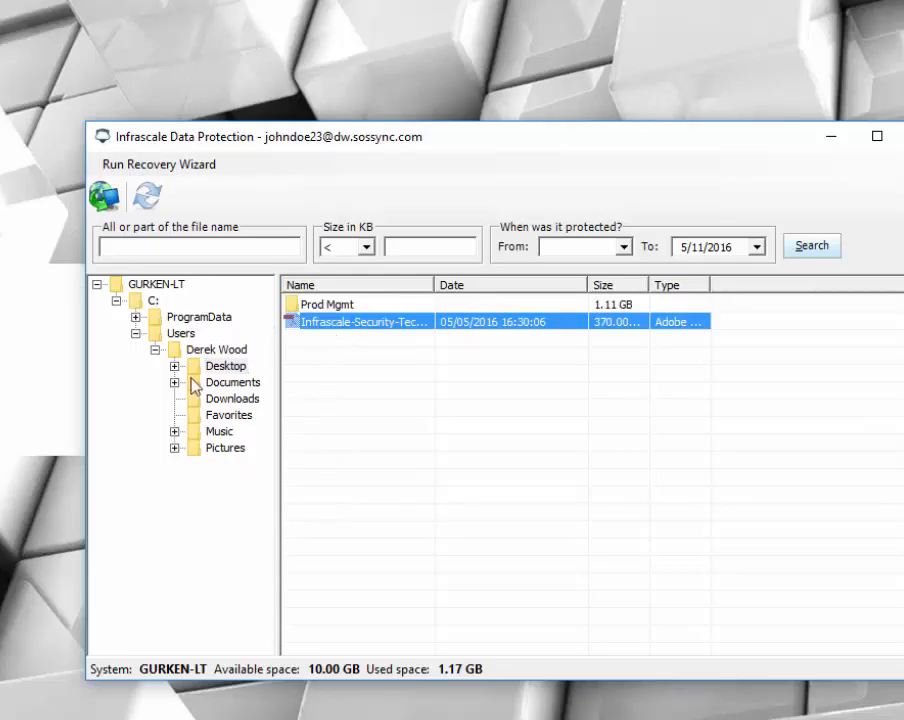
{"action": "right_click", "coordinate": [338, 324]}
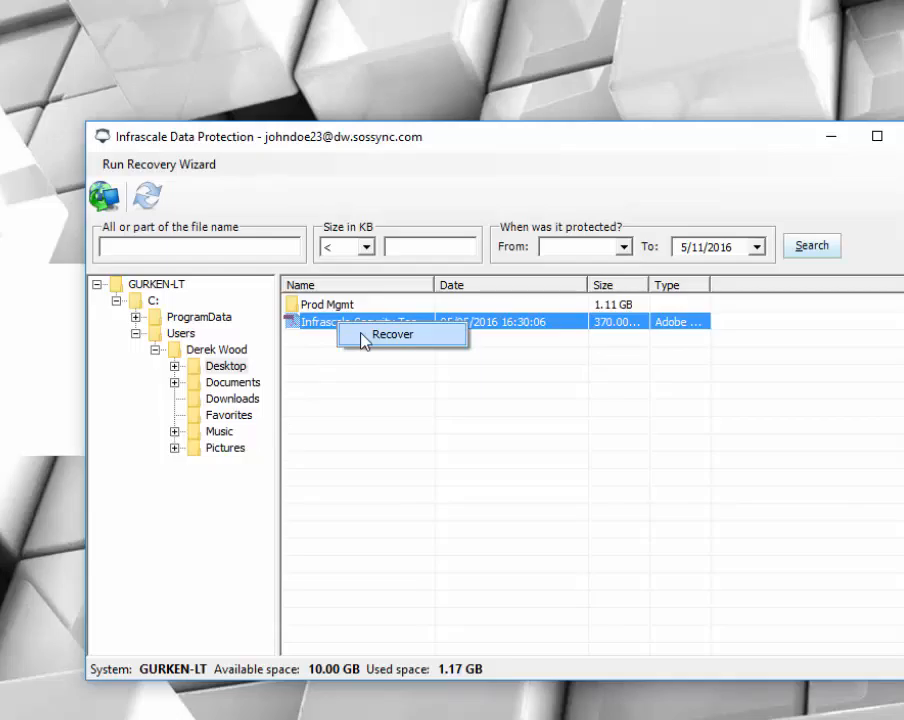
{"action": "left_click", "coordinate": [362, 338]}
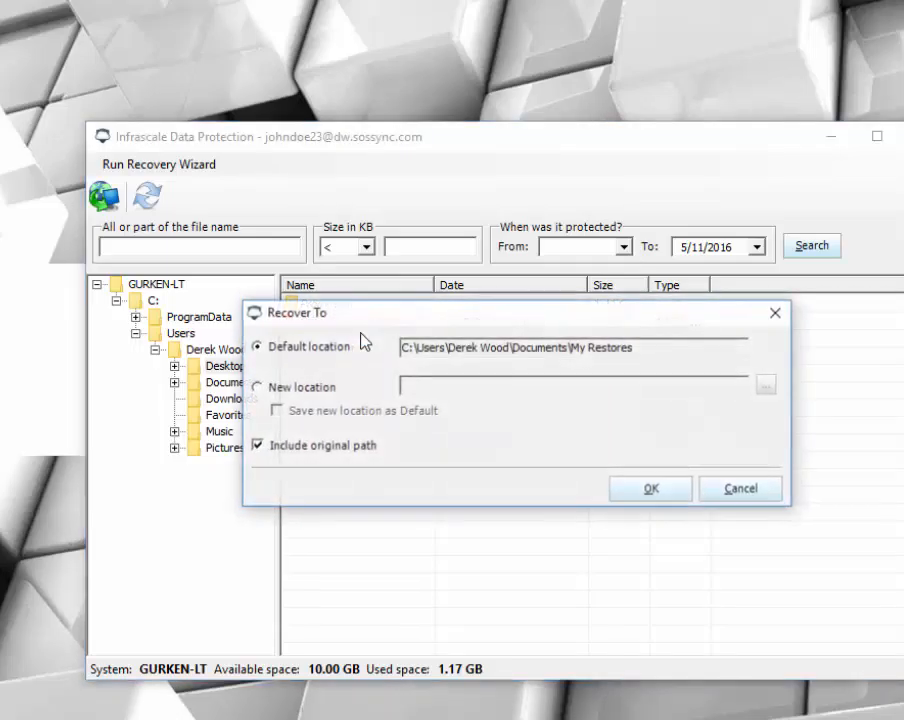
{"action": "left_click", "coordinate": [320, 389]}
{"action": "left_click", "coordinate": [768, 386]}
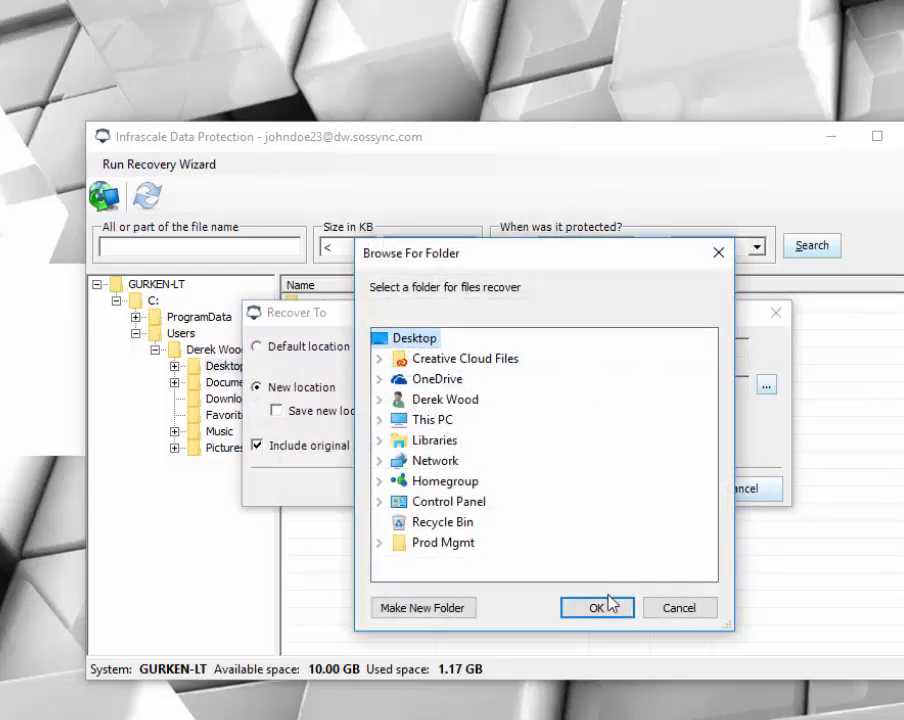
{"action": "left_click", "coordinate": [610, 604]}
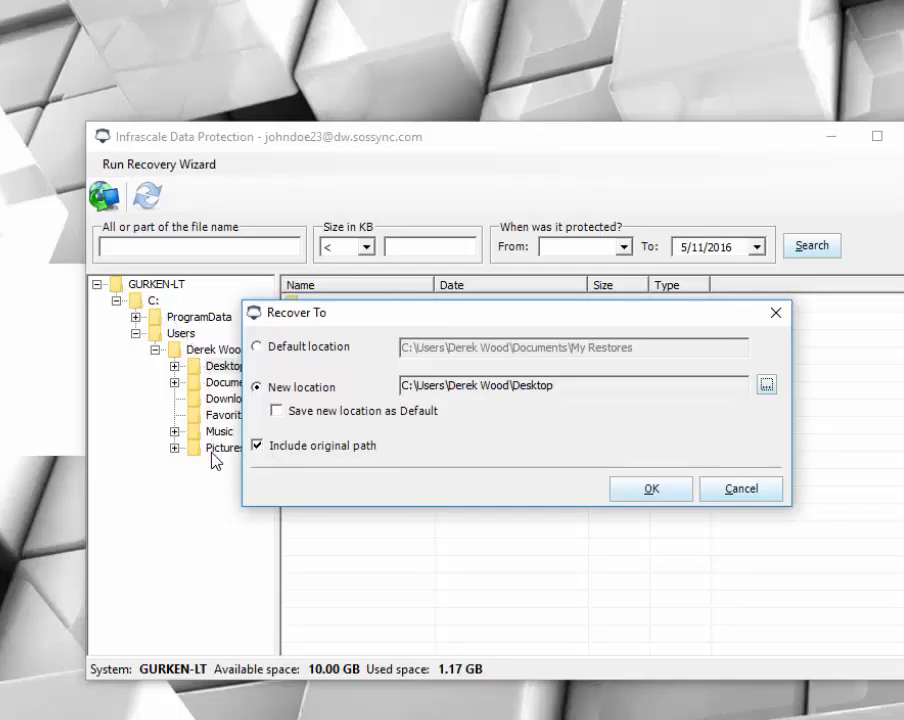
{"action": "left_click", "coordinate": [651, 489]}
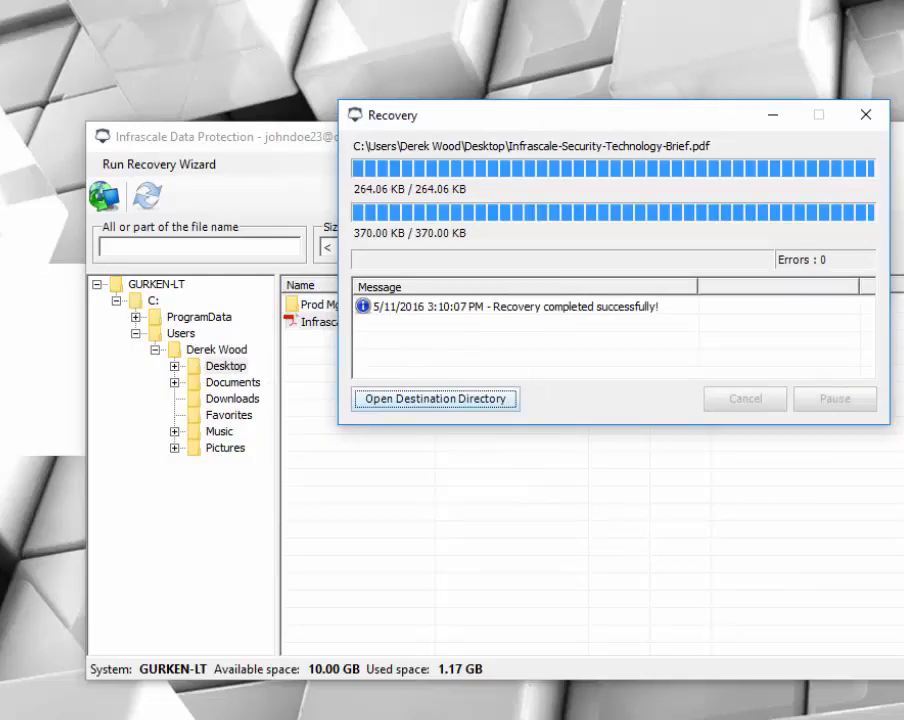
Open the recovery destination directory in File Explorer and close the Recovery dialog
{"action": "left_click", "coordinate": [435, 399]}
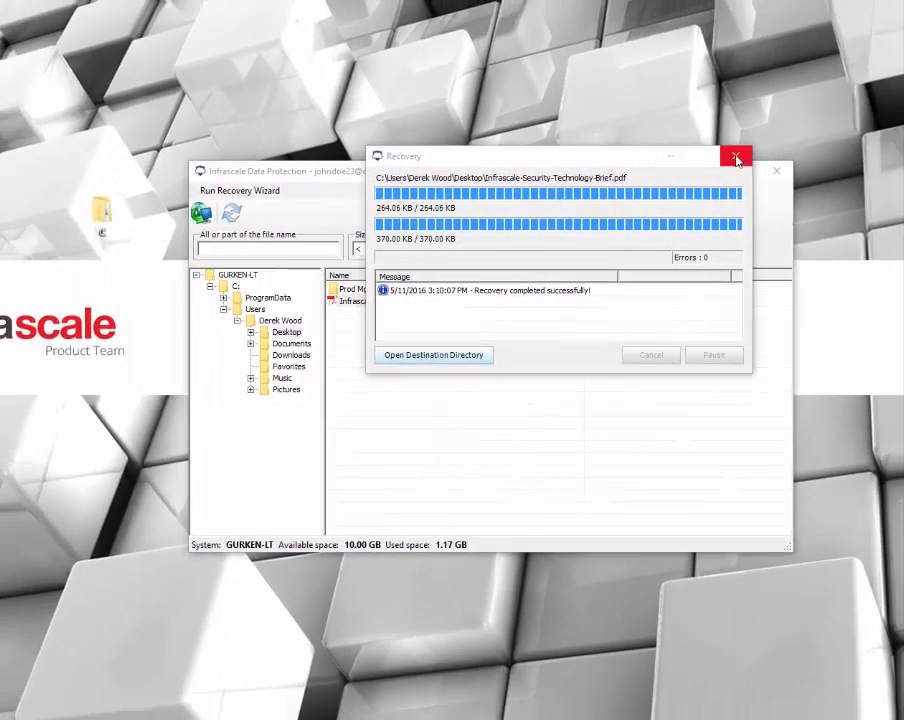
{"action": "left_click", "coordinate": [736, 158]}
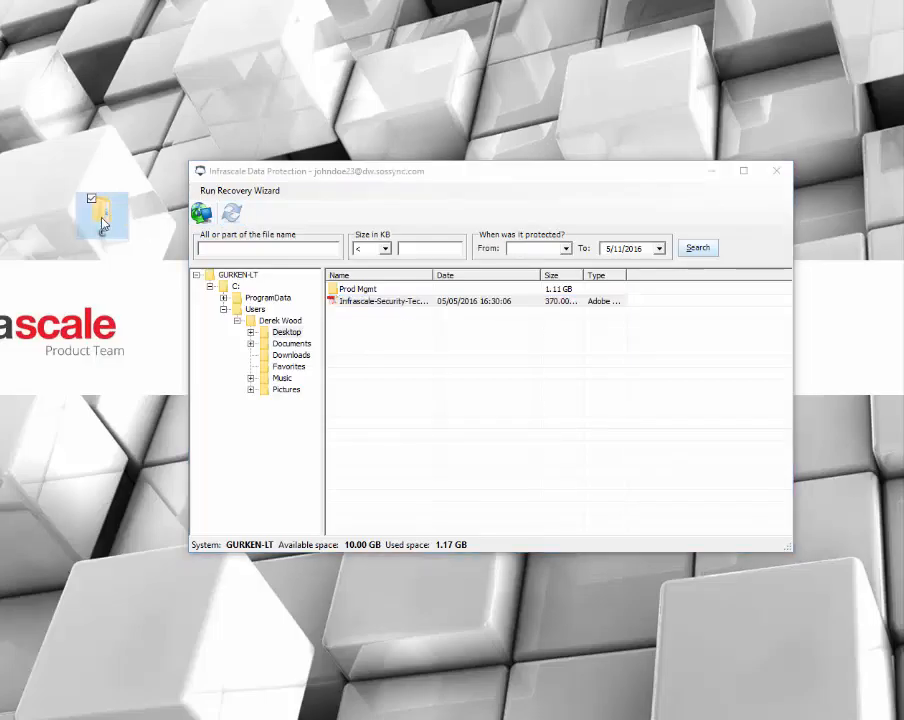
{"action": "double_click", "coordinate": [104, 210]}
{"action": "double_click", "coordinate": [94, 268]}
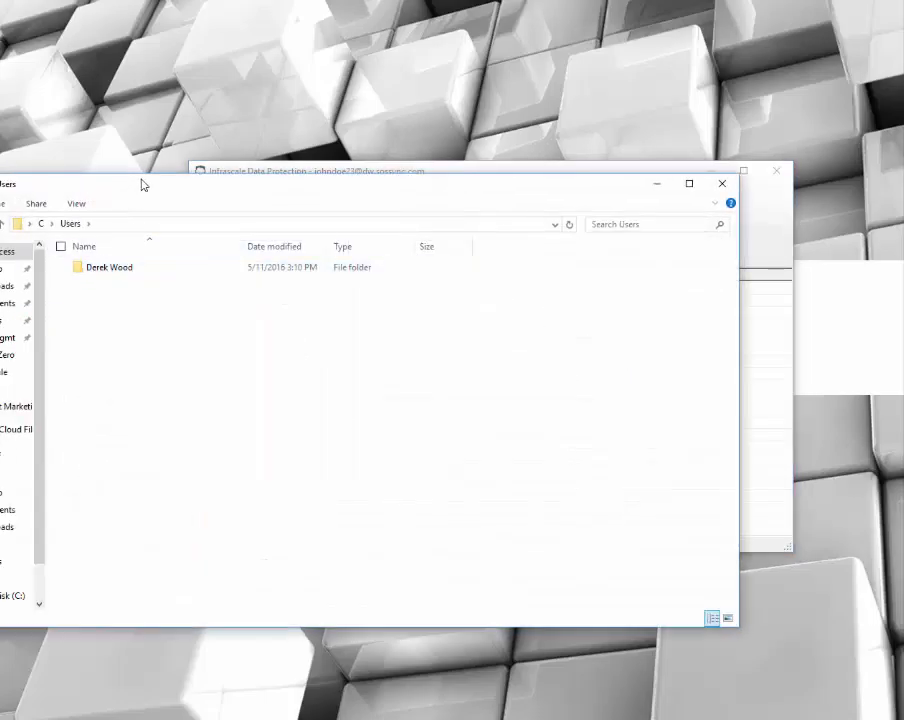
{"action": "left_click_drag", "start_coordinate": [140, 176], "coordinate": [310, 148]}
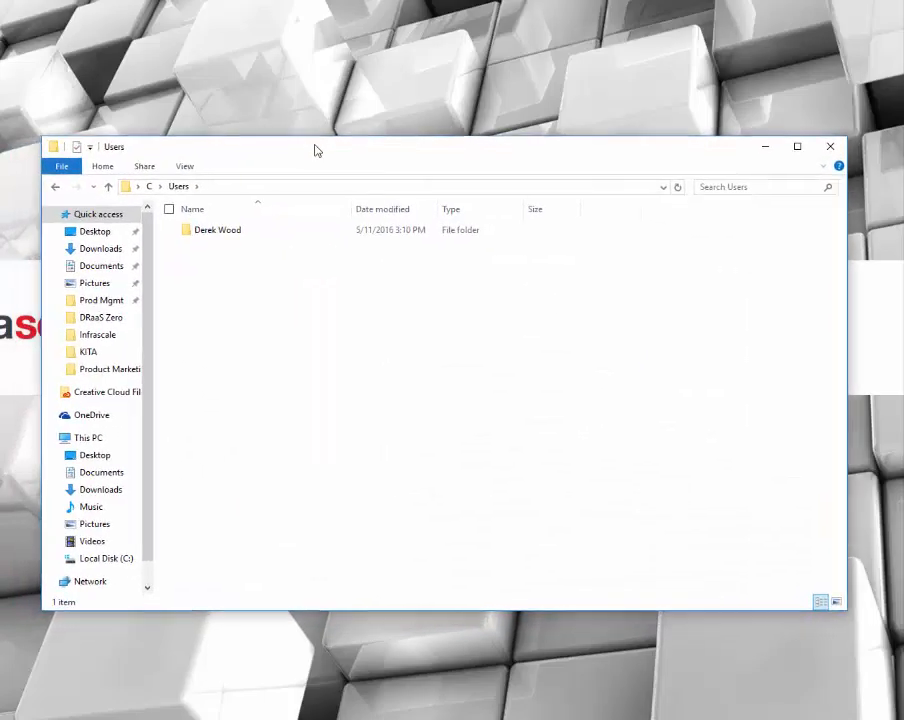
Browse into the user's Desktop folder, open the recovered PDF to check it, and close the reader
{"action": "double_click", "coordinate": [214, 229]}
{"action": "left_click", "coordinate": [213, 236]}
{"action": "double_click", "coordinate": [214, 236]}
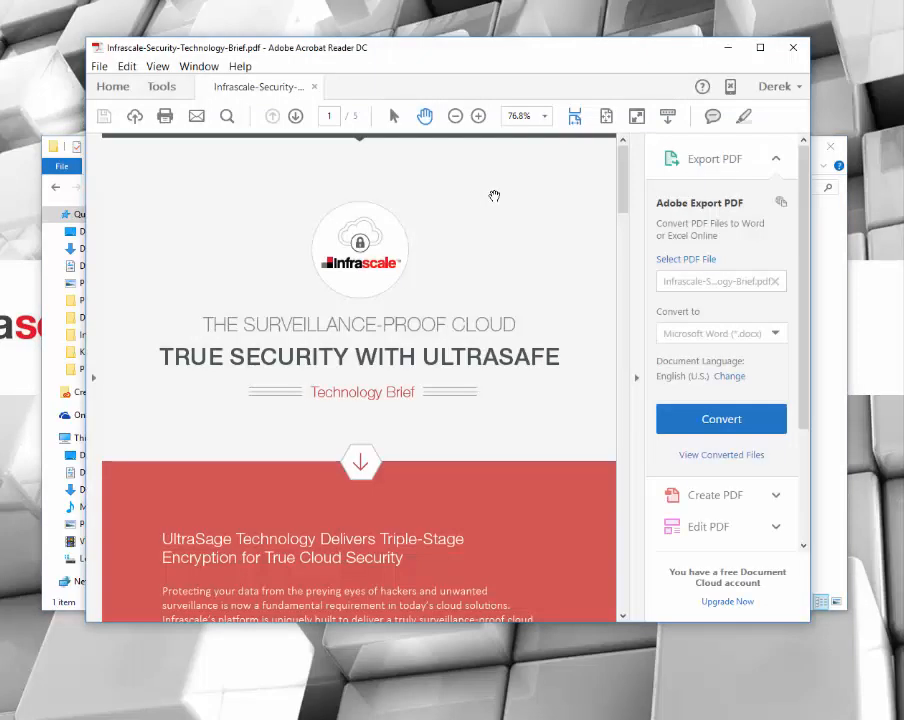
{"action": "scroll", "coordinate": [494, 196], "scroll_direction": "down", "scroll_amount": 4}
{"action": "left_click", "coordinate": [793, 47]}
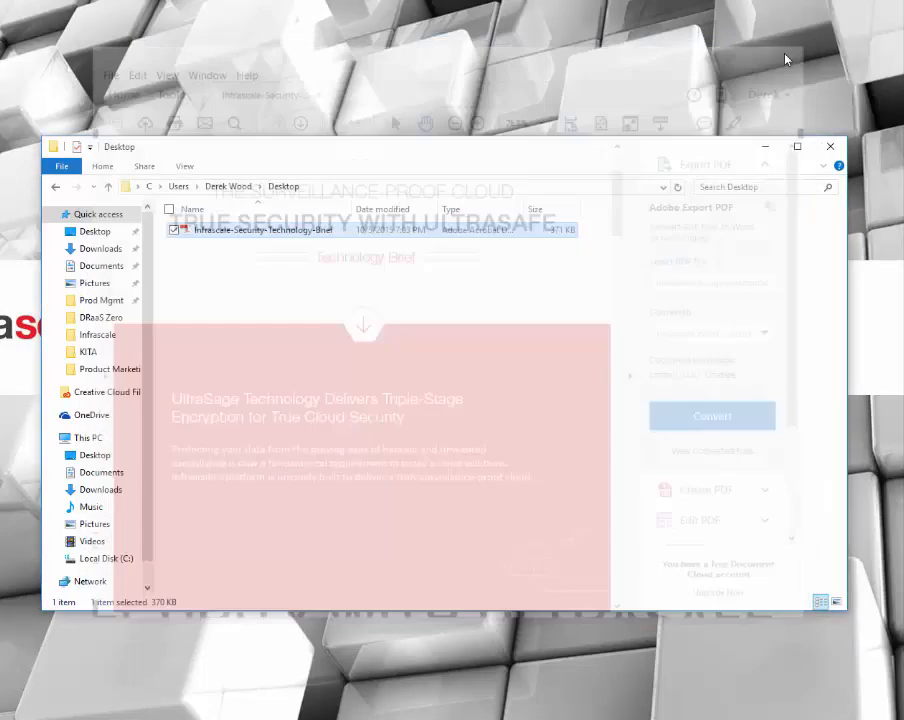